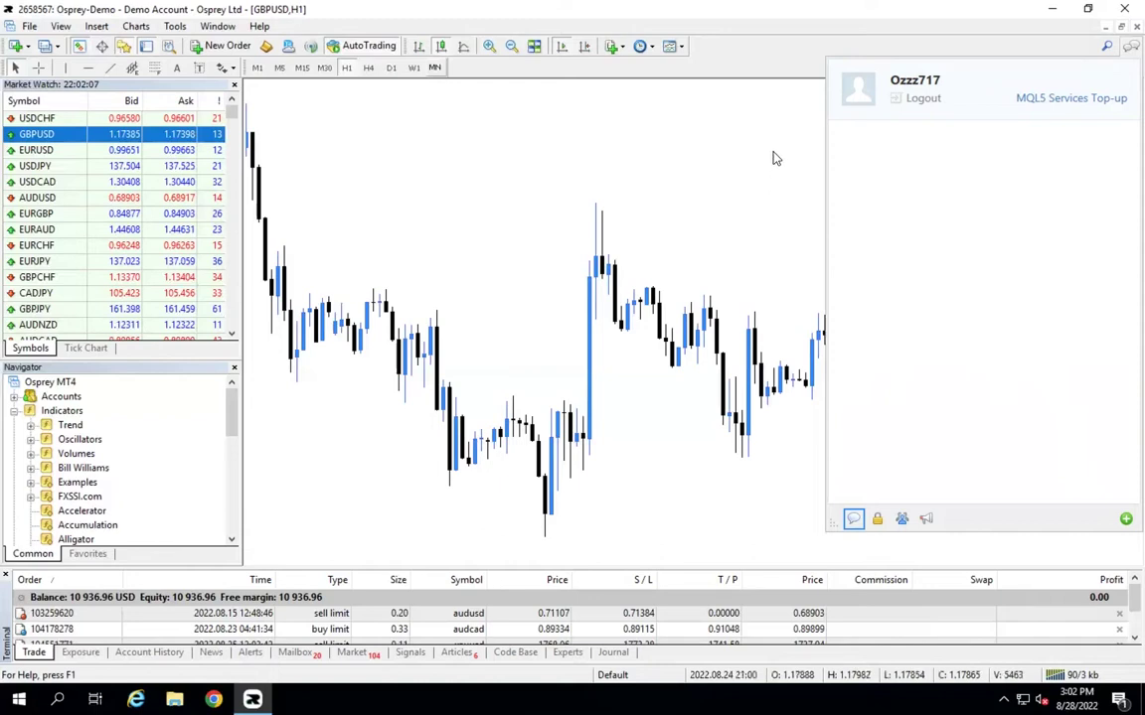
Hide the MQL5 community chat panel so the GBPUSD H1 chart shows in full
click(1122, 49)
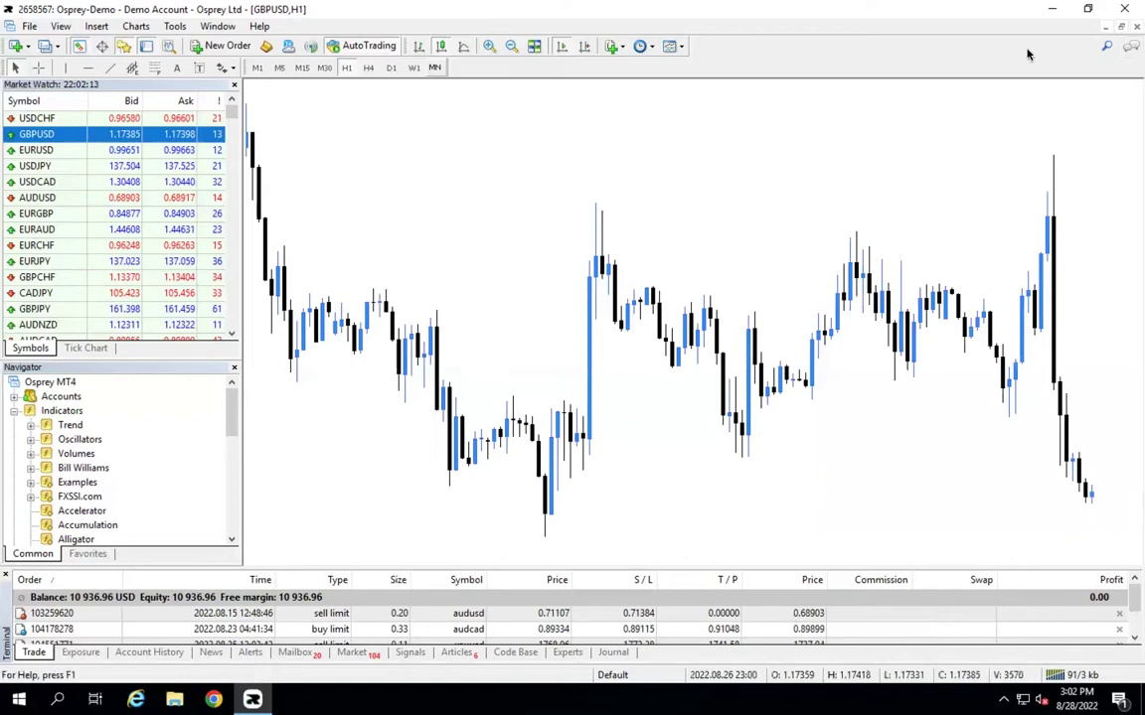
Search the Terminal's Market tab for 'one click trade pro' and enlarge the results pane
click(348, 654)
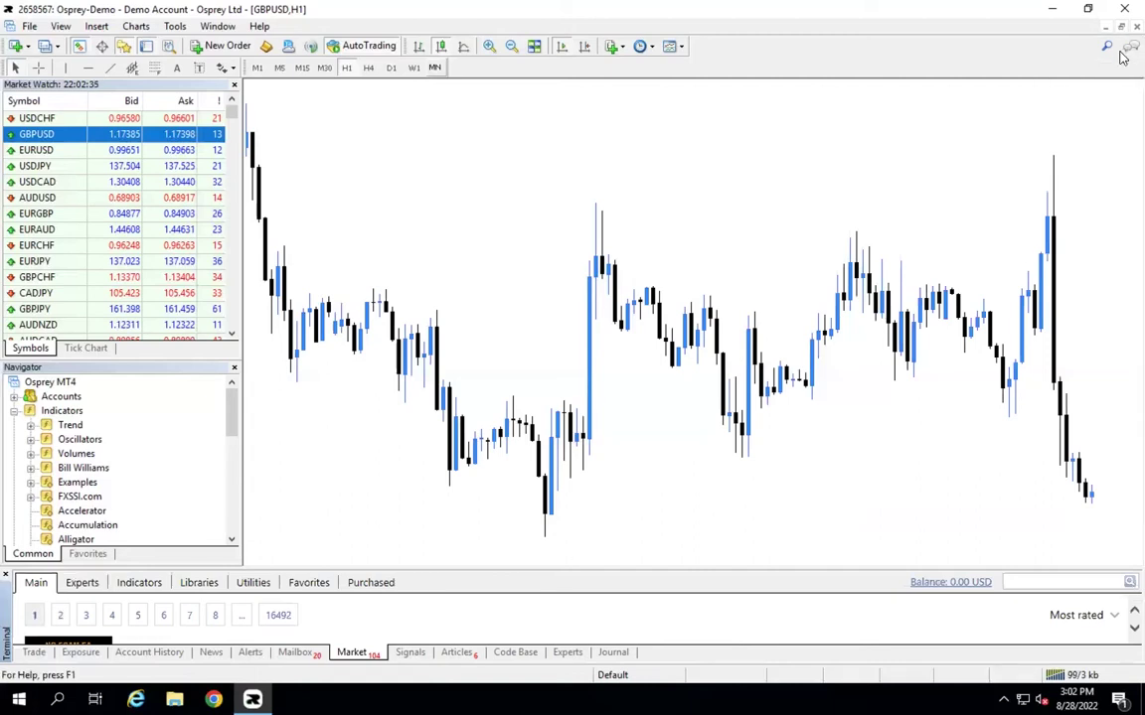
click(121, 616)
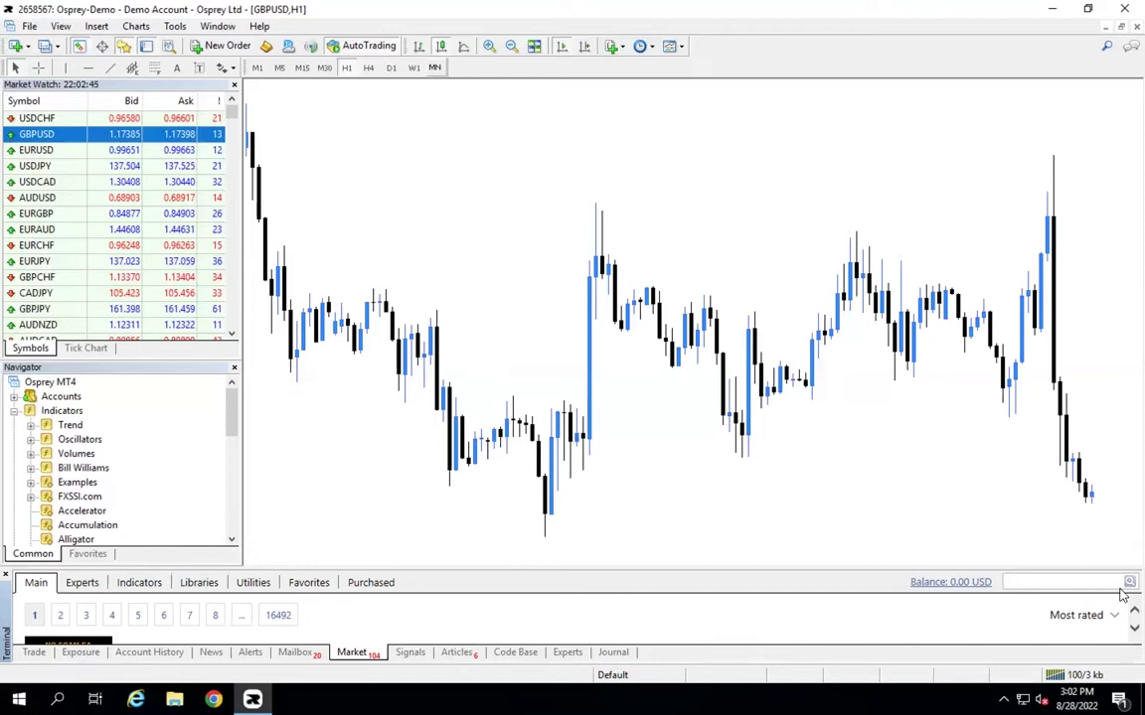
click(1040, 582)
text(one cli)
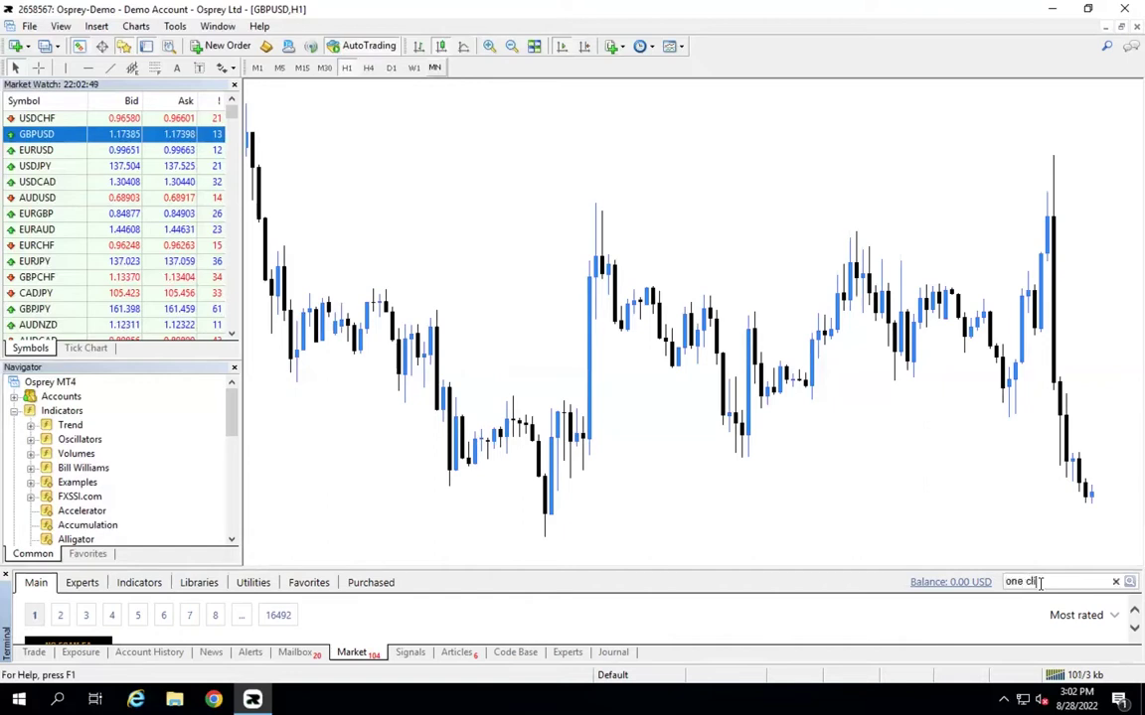
text(ck trade pro)
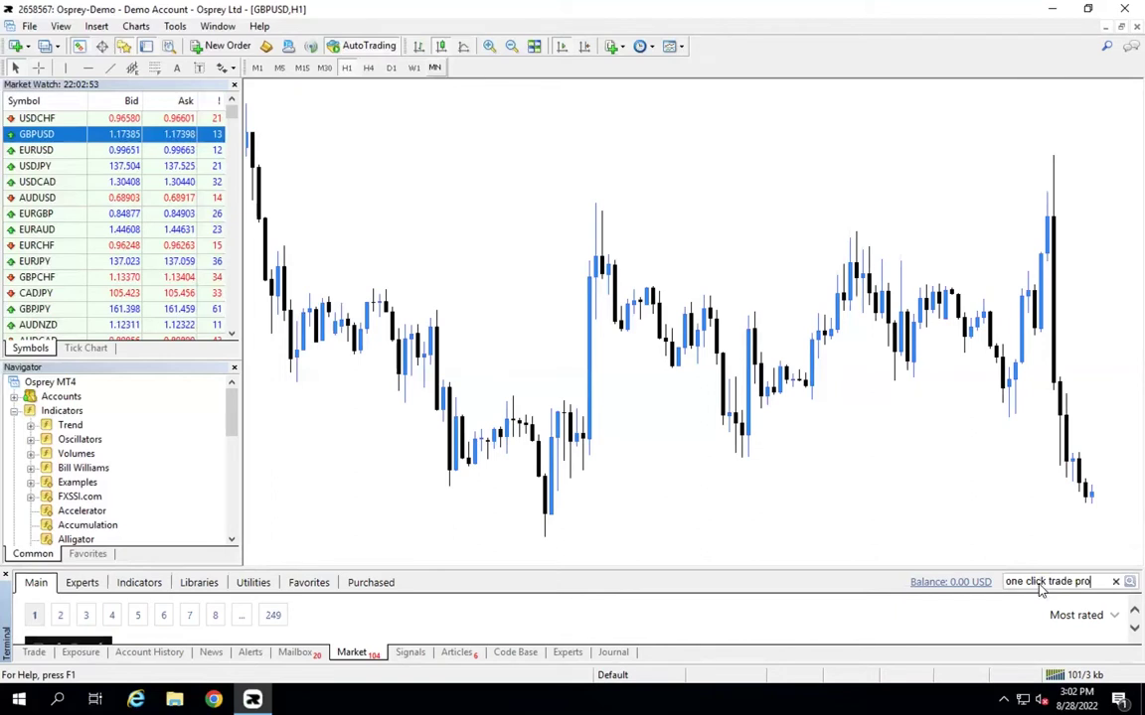
key(Return)
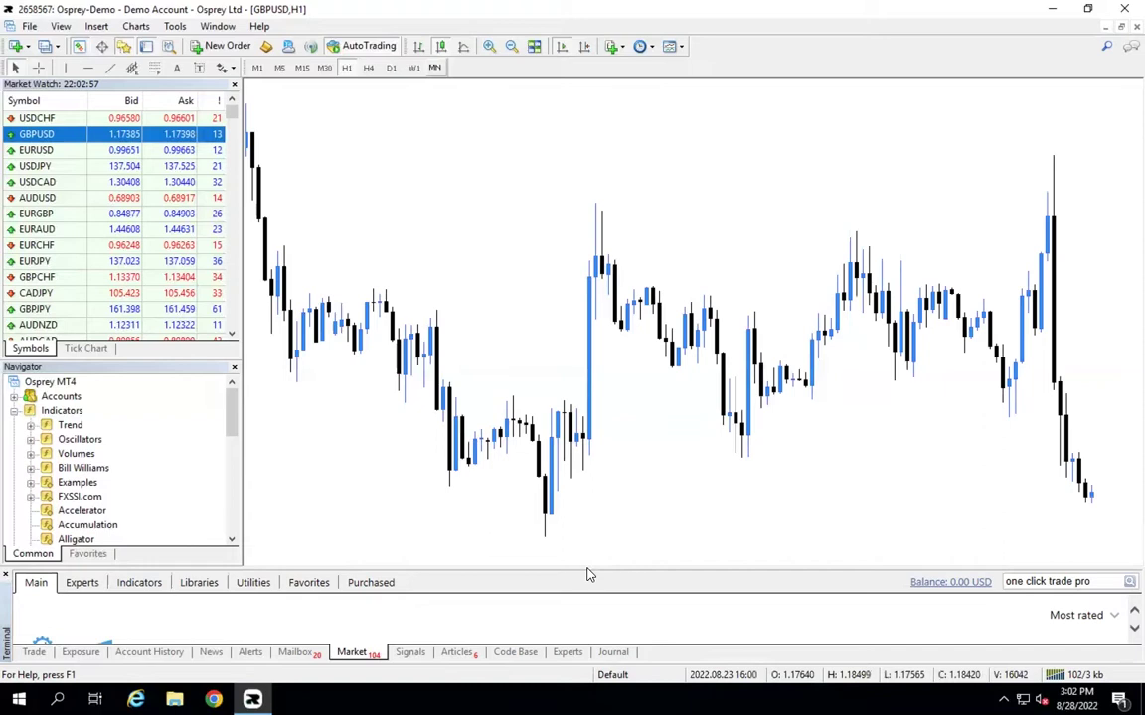
drag(588, 568, 600, 434)
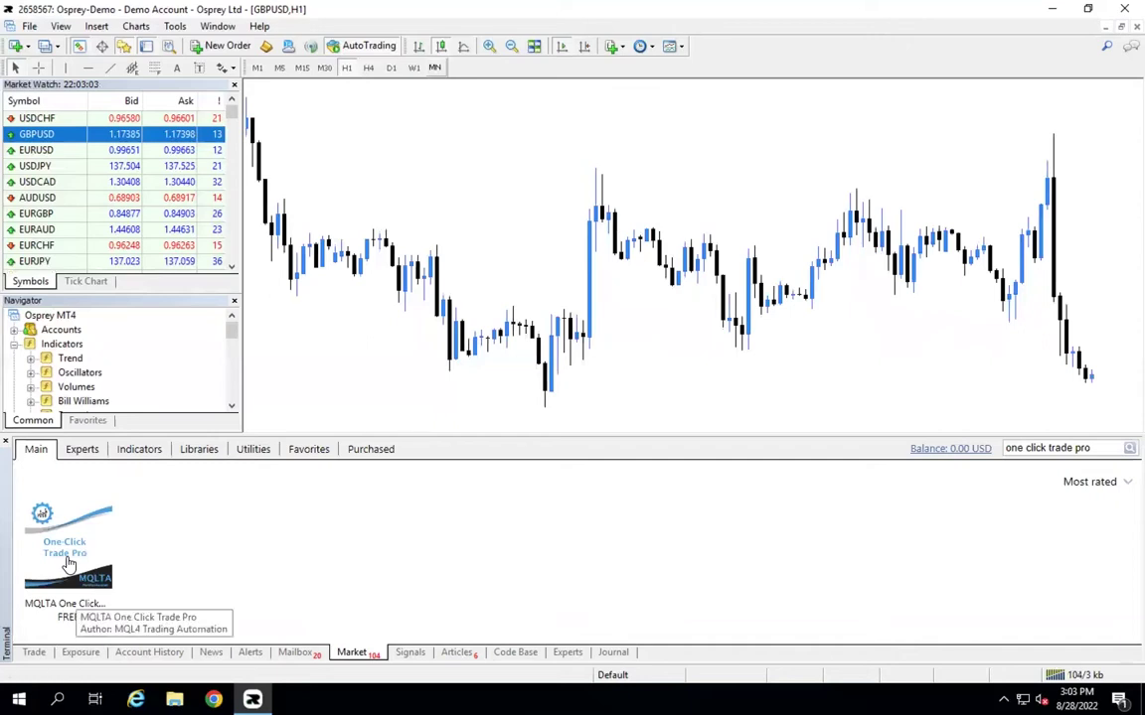
Download and install the free MQLTA One Click Trade Pro from its product page
click(65, 565)
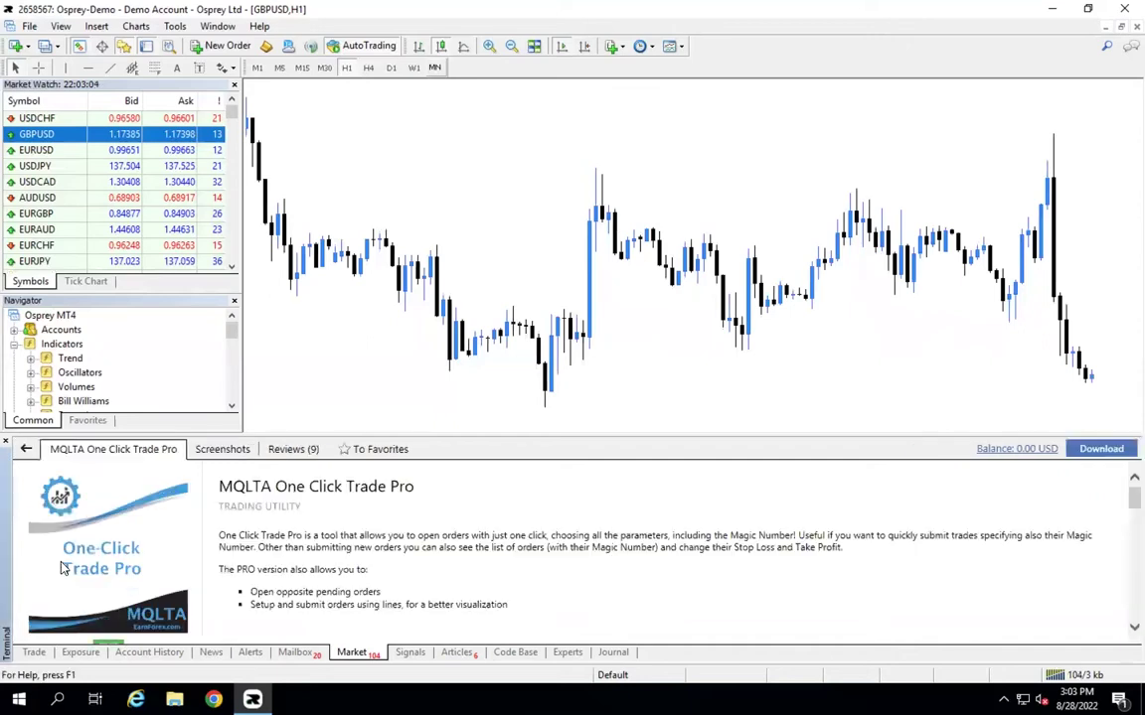
click(1099, 453)
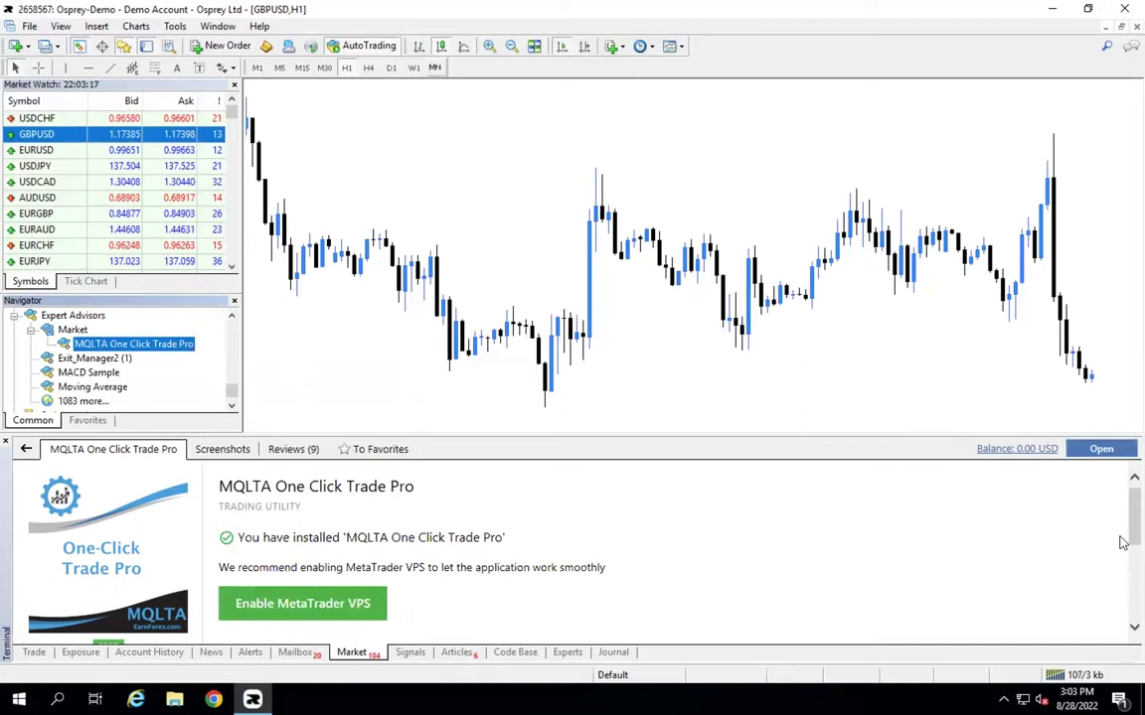
click(1099, 452)
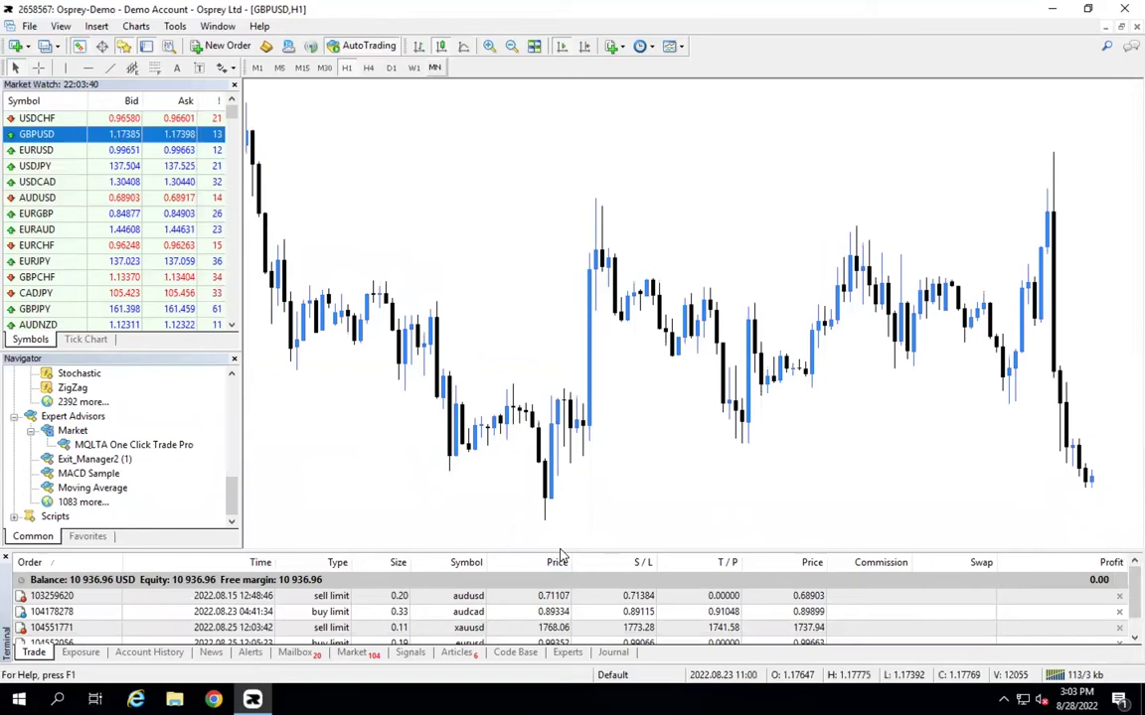
click(116, 445)
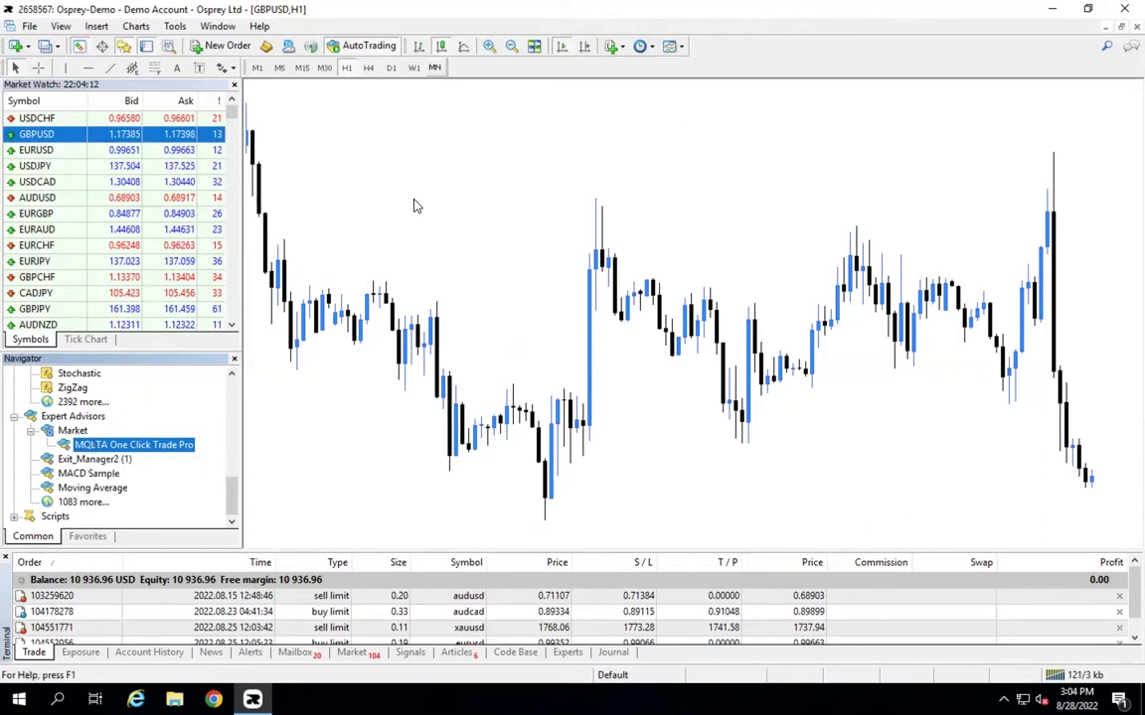
Attach One Click Trade Pro to the GBPUSD H1 chart with Allow DLL imports ticked
drag(416, 206, 417, 205)
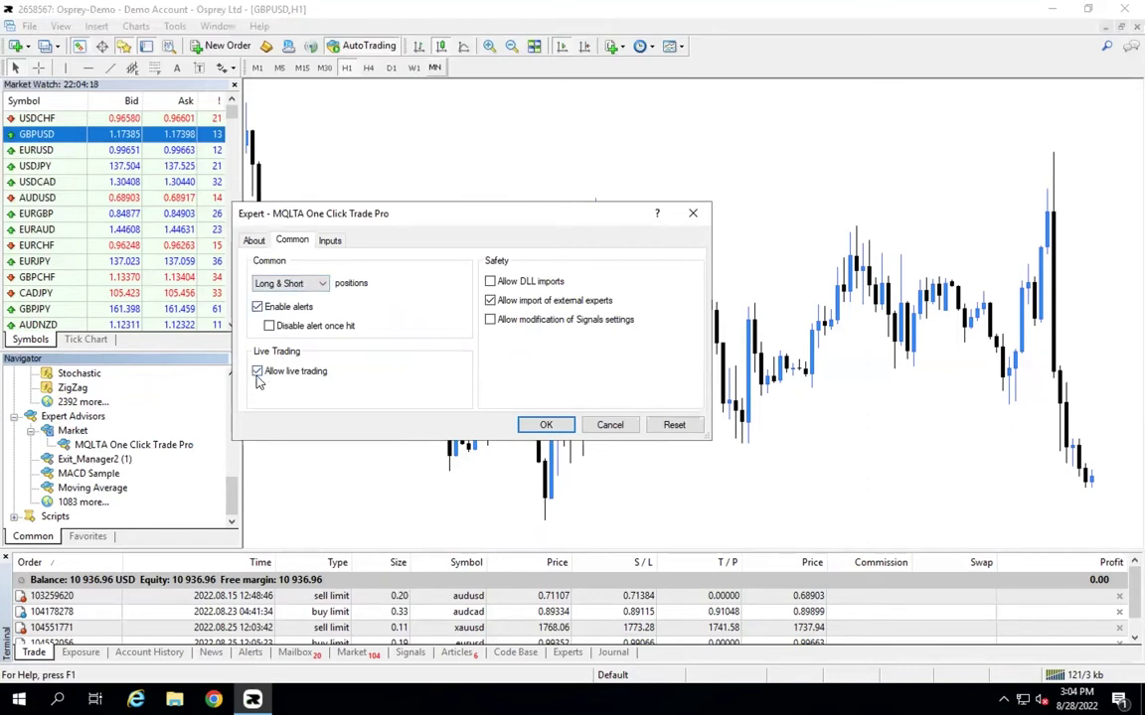
click(490, 282)
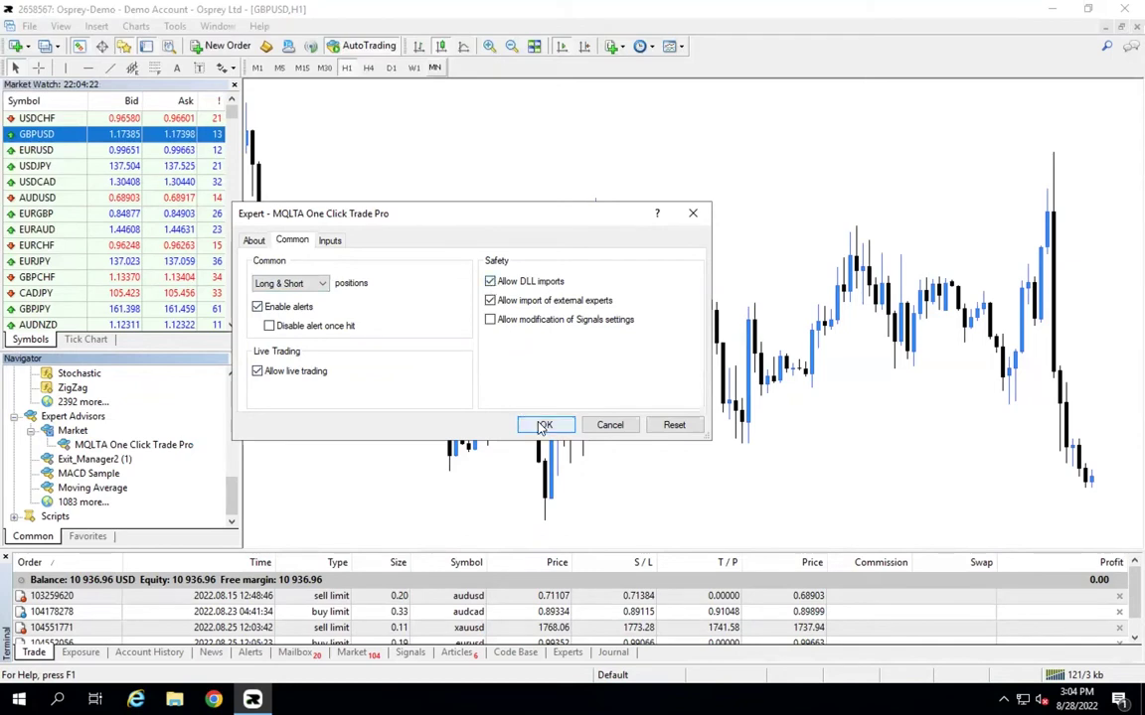
click(544, 424)
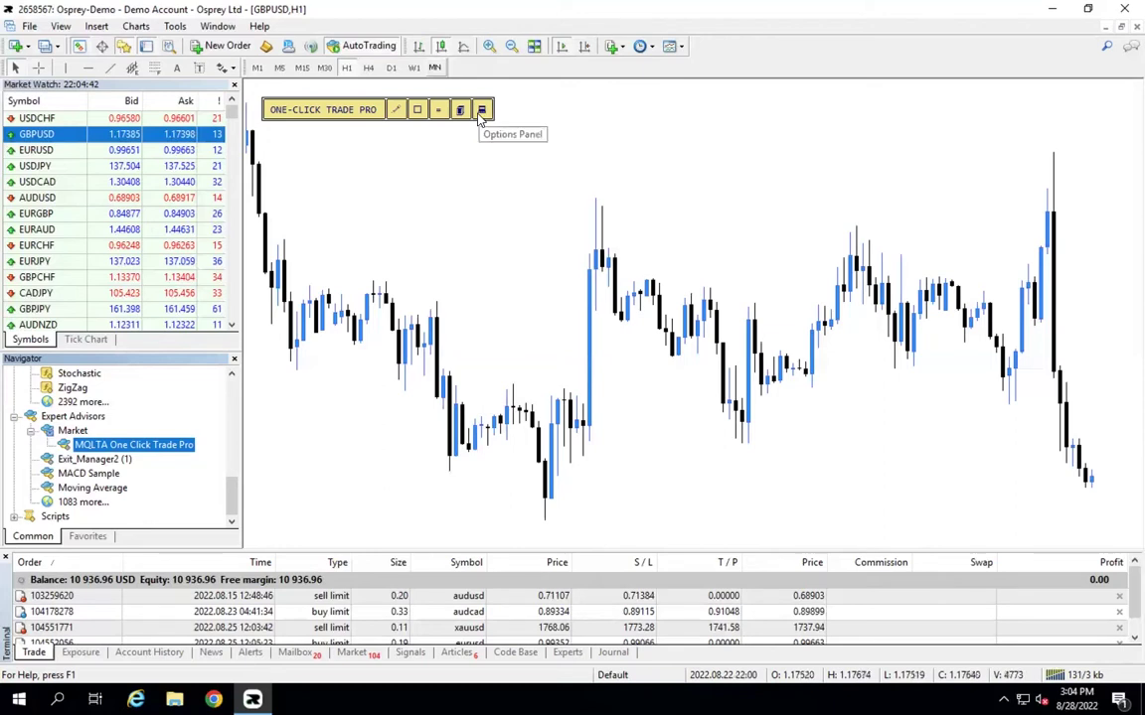
Set One Click Trade Pro's Risk Percentage to 0.5 in its options and save
click(481, 112)
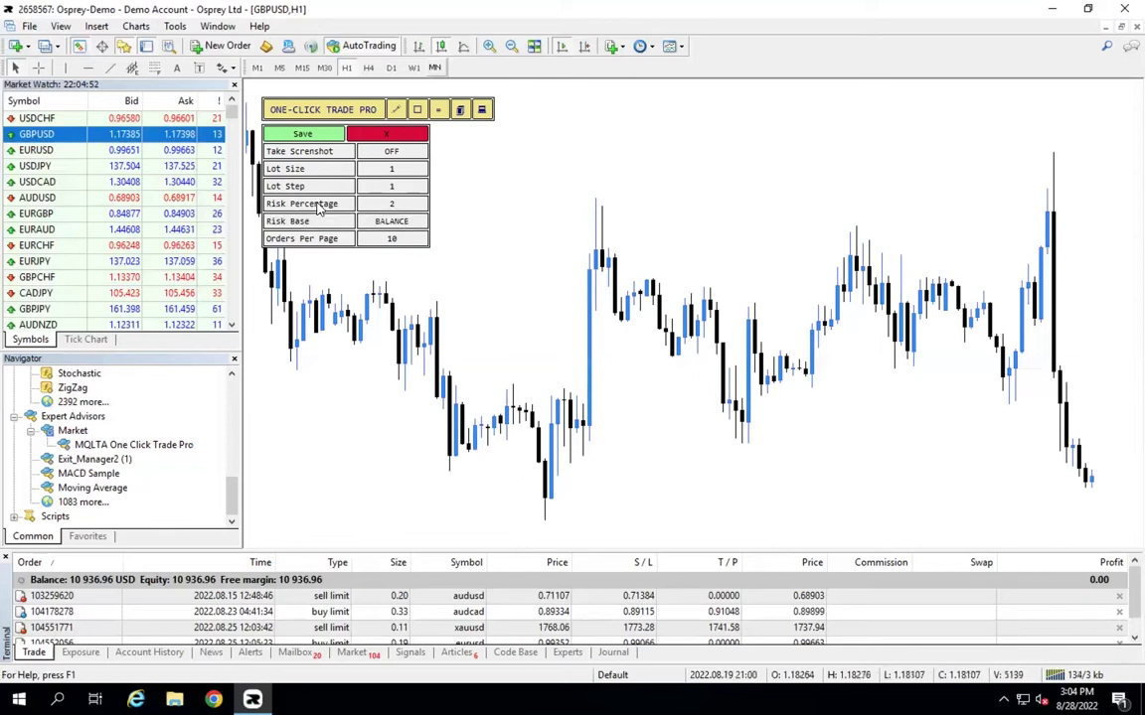
click(404, 203)
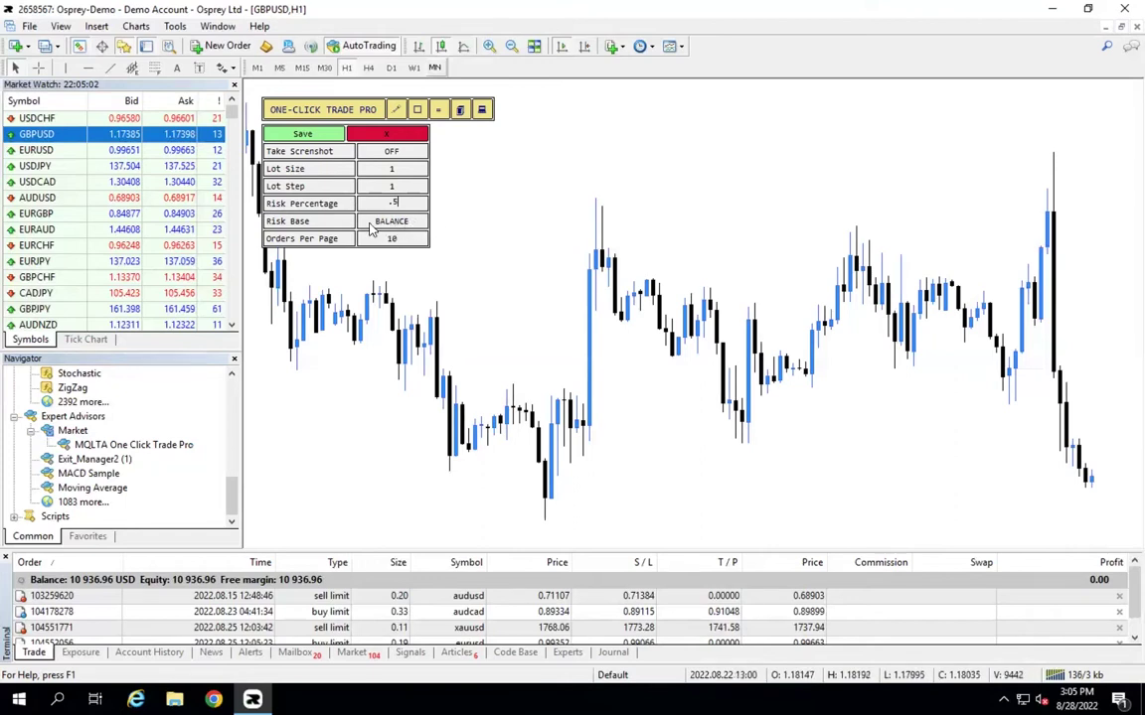
click(303, 136)
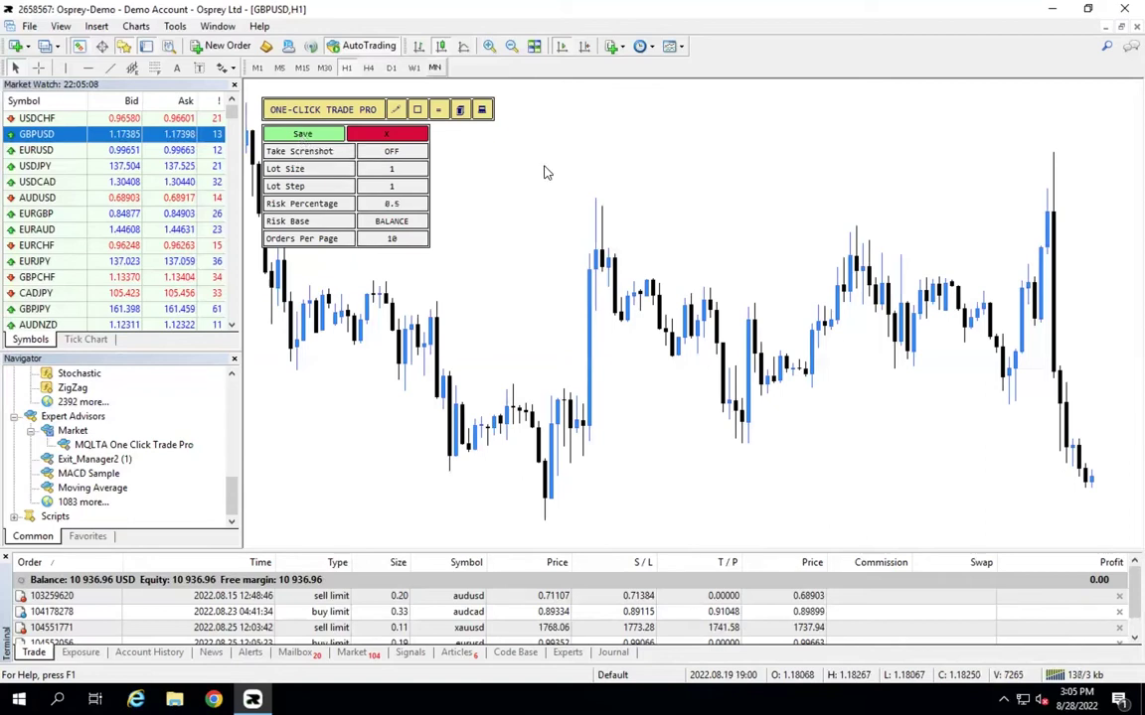
Switch the EA from the current orders list to the New Order Through Lines panel
click(460, 116)
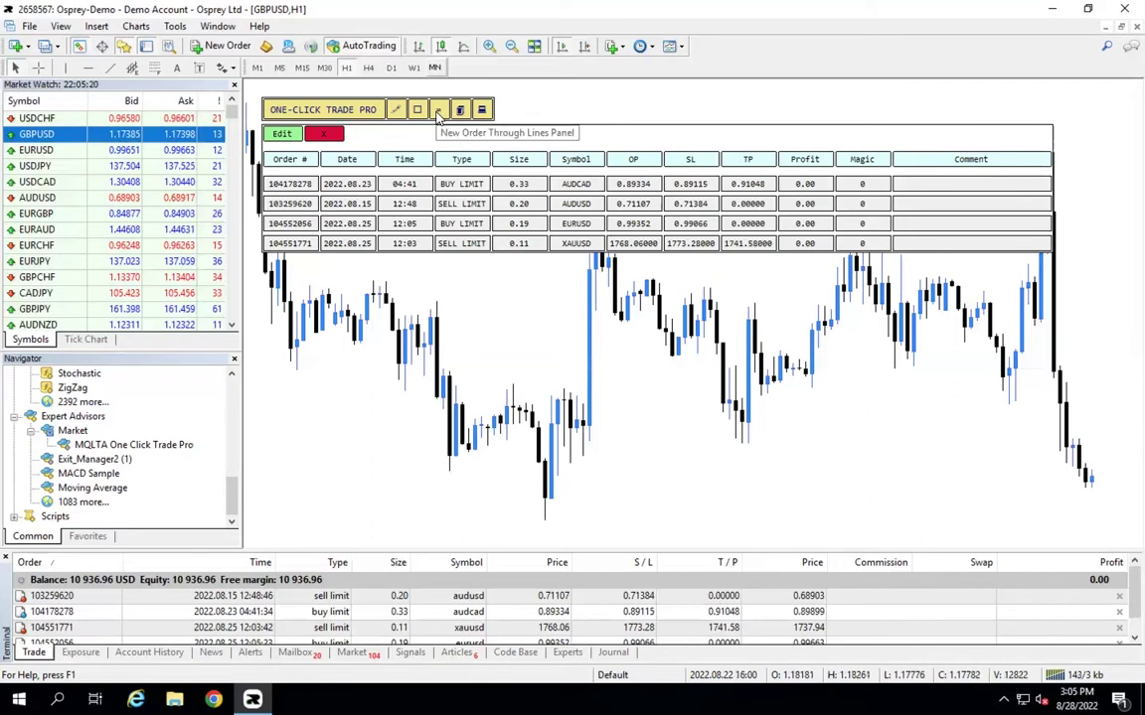
click(438, 110)
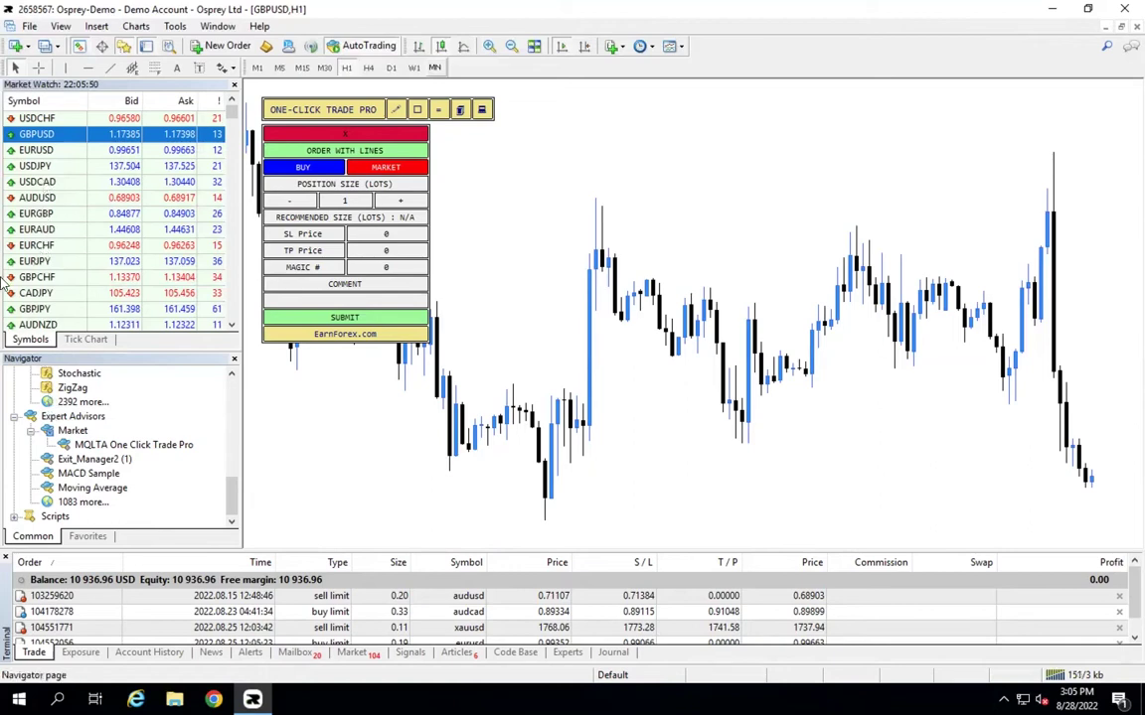
Zoom the GBPUSD chart out and scroll back to older bars
click(510, 46)
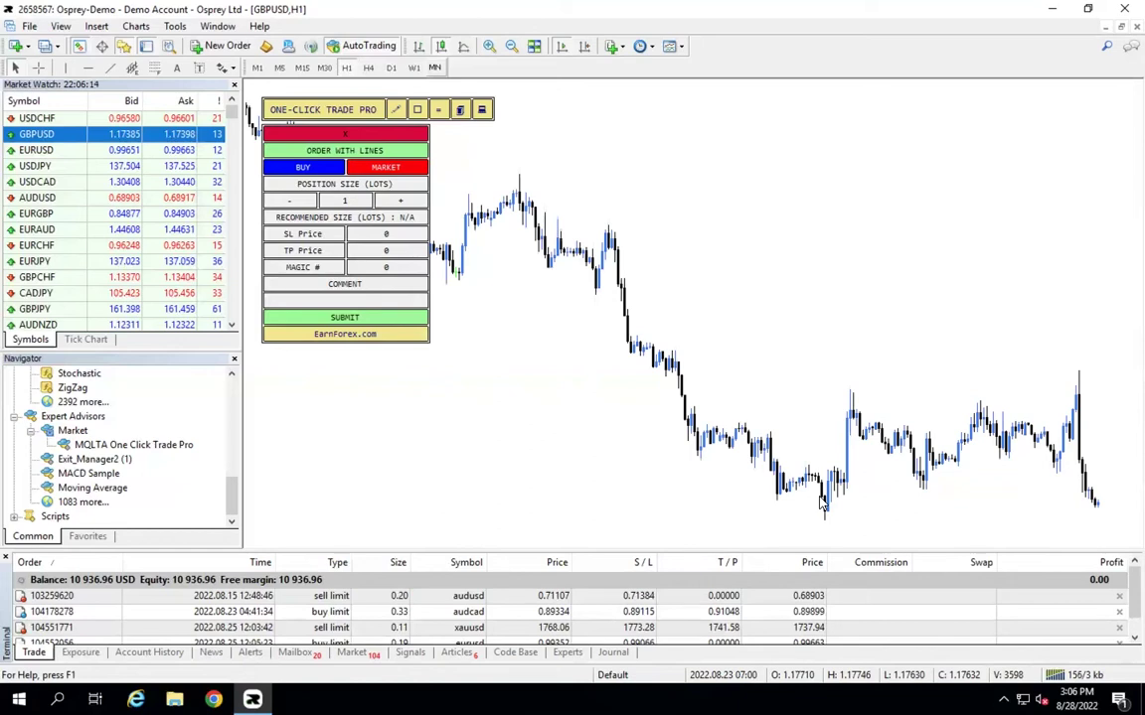
scroll(447, 248, down, 3)
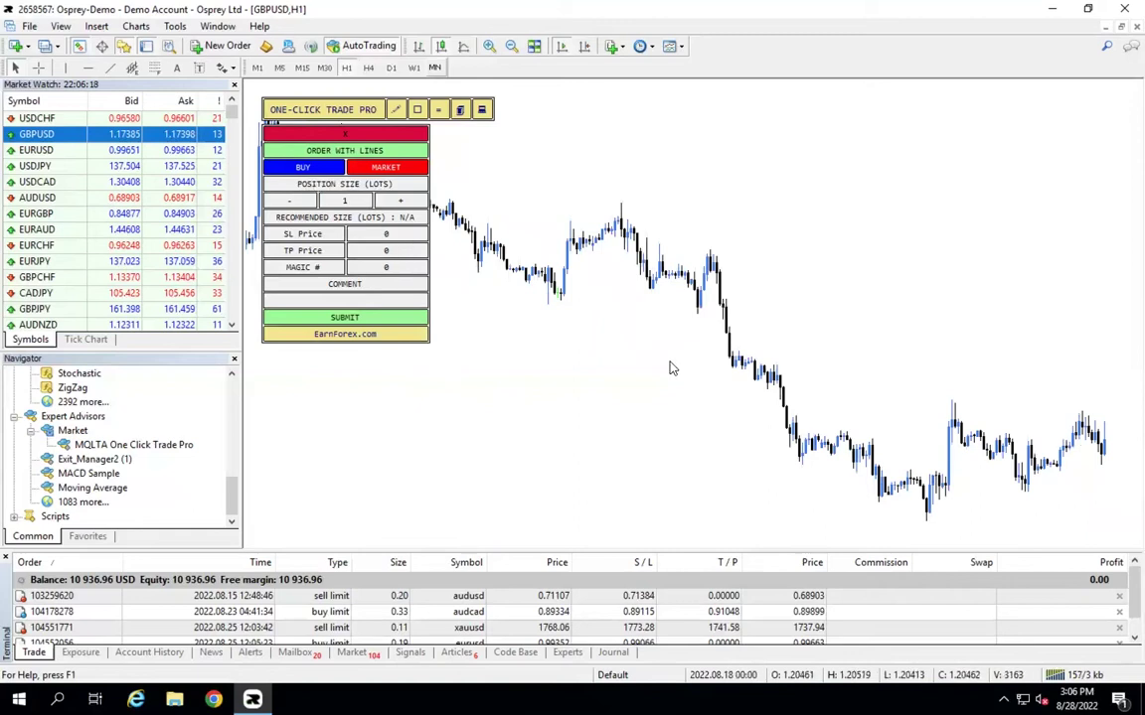
Toggle the order panel to SELL and LIMIT, giving a Sell Limit at 1.17398
scroll(670, 365, up, 3)
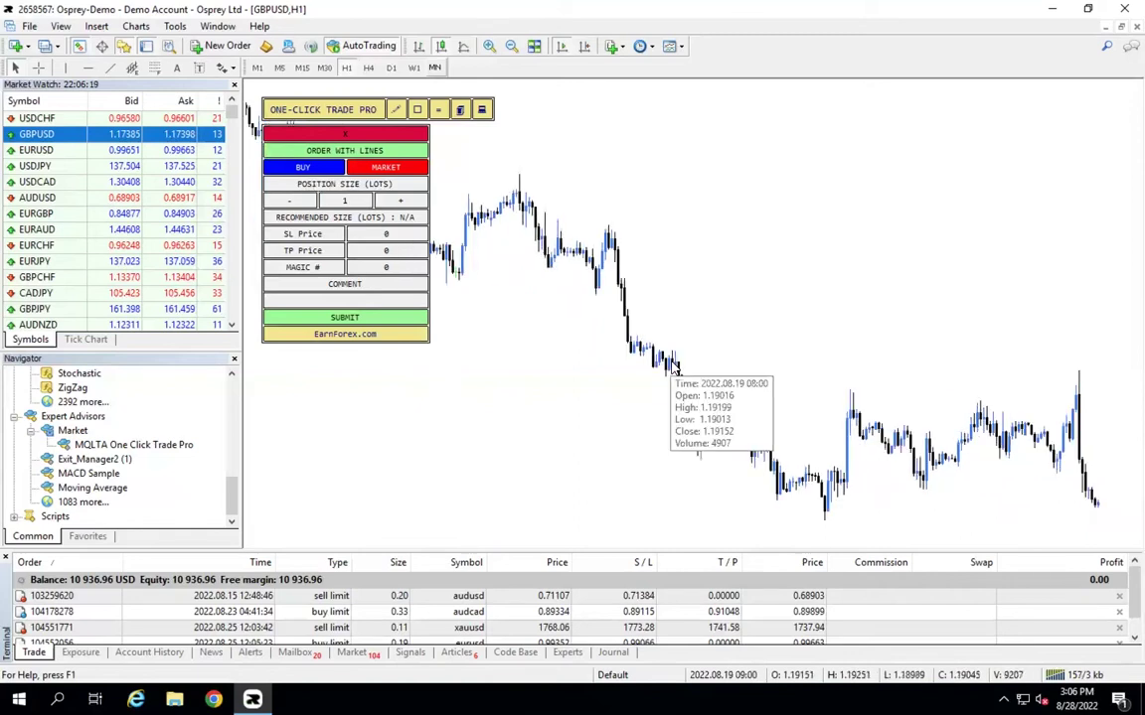
click(303, 168)
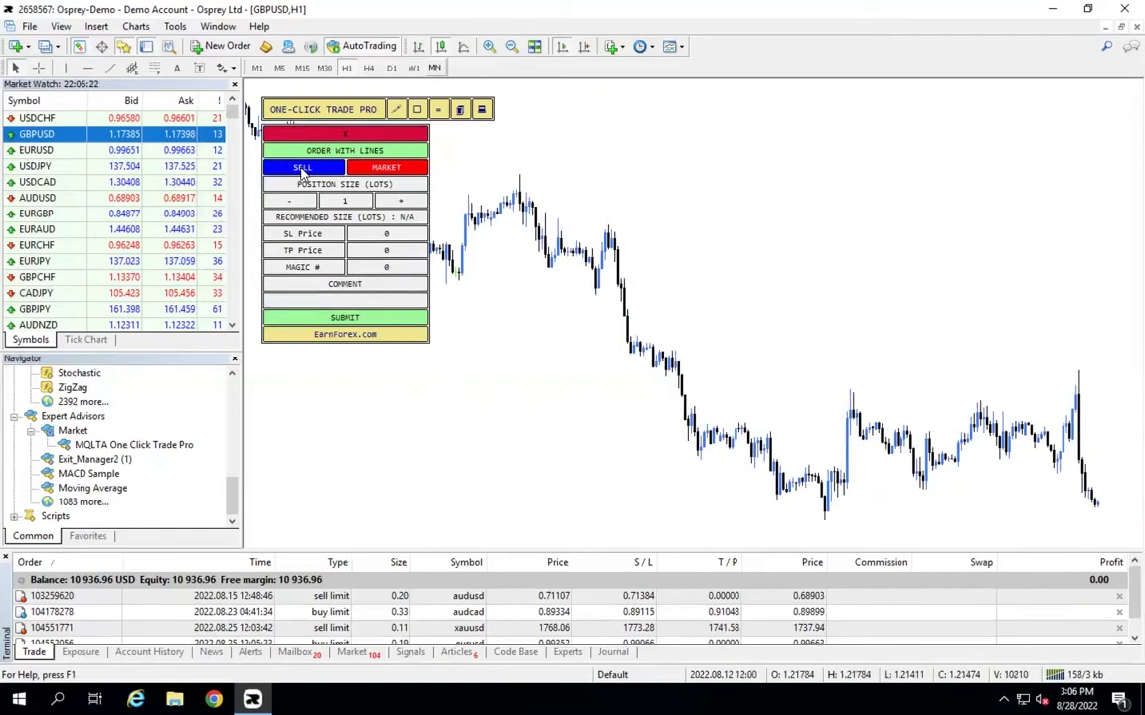
click(303, 170)
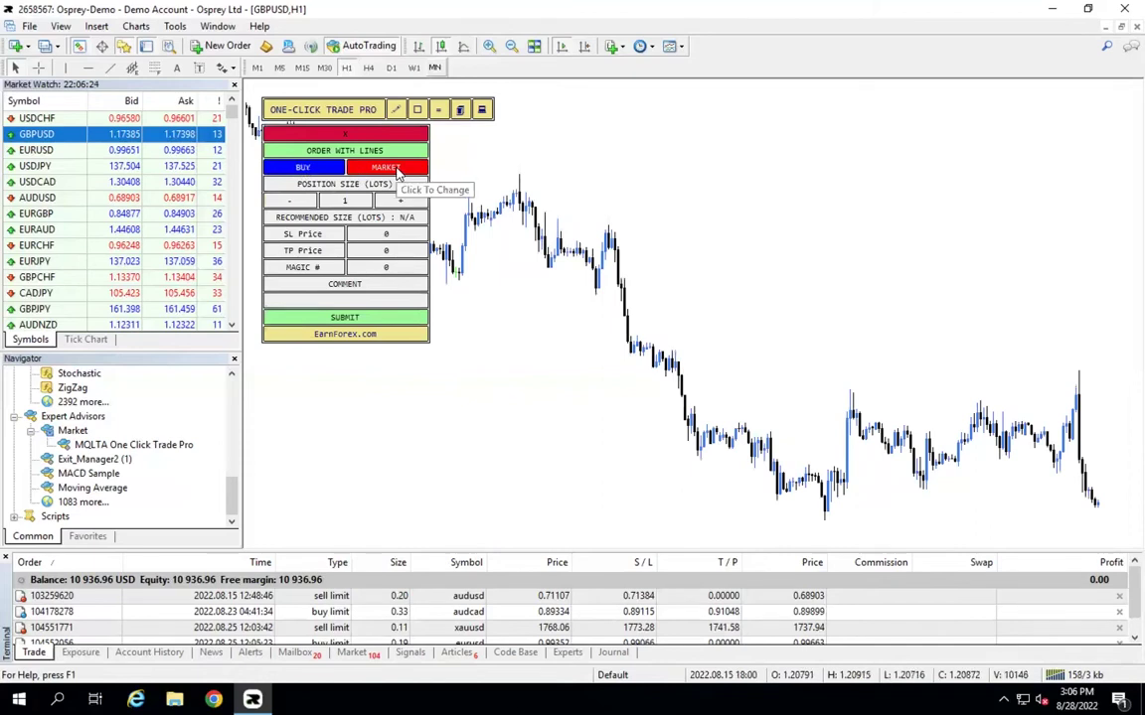
click(396, 171)
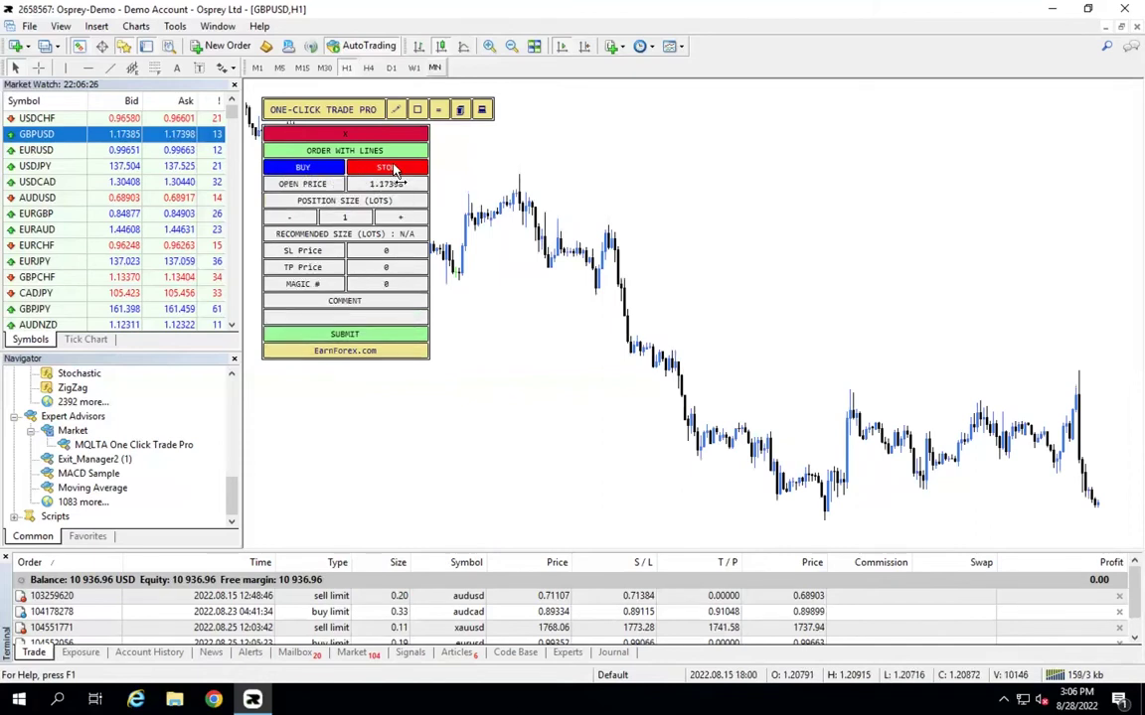
click(396, 171)
click(401, 172)
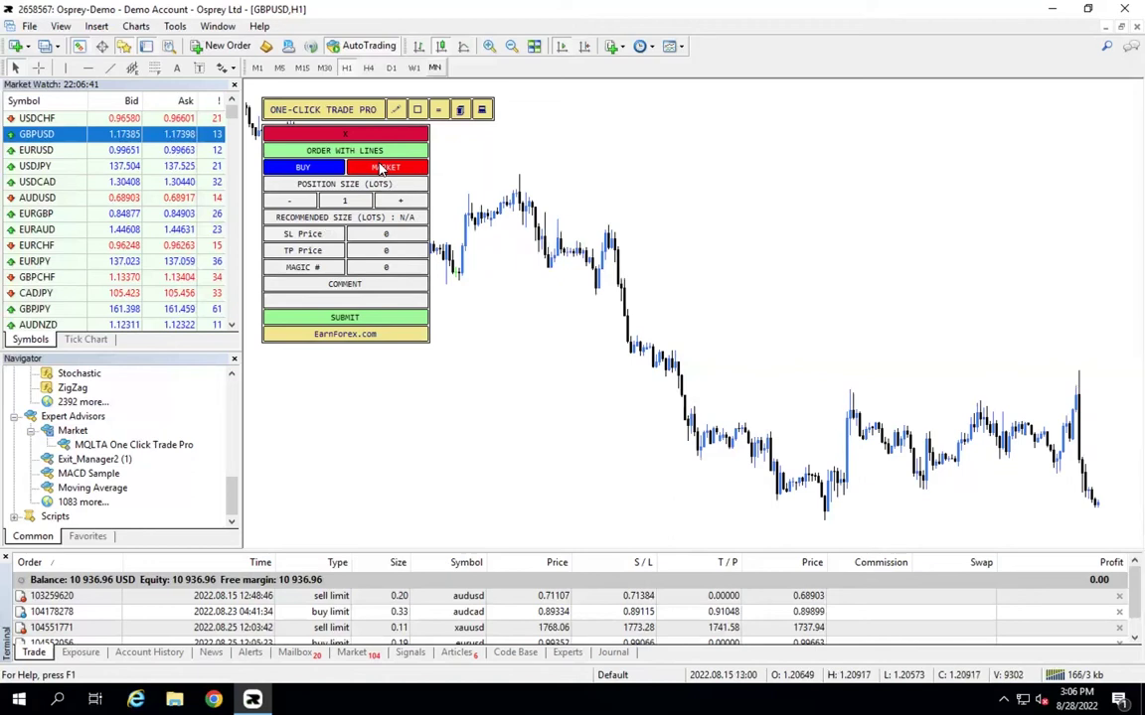
click(381, 169)
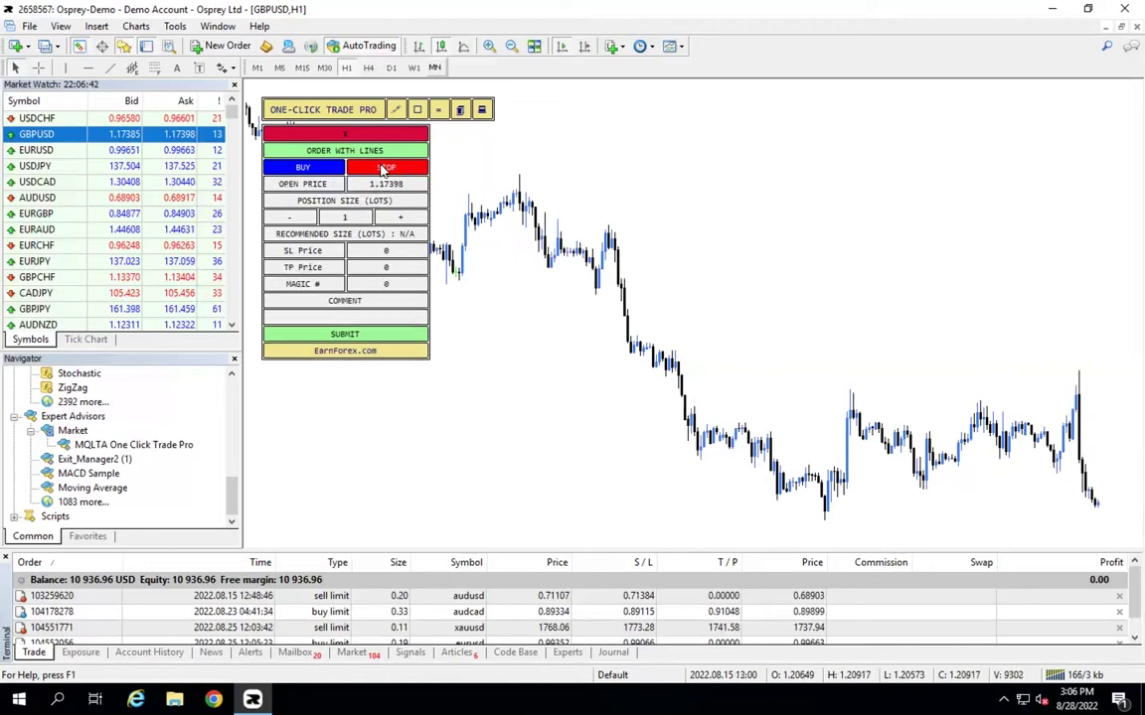
click(303, 169)
click(390, 169)
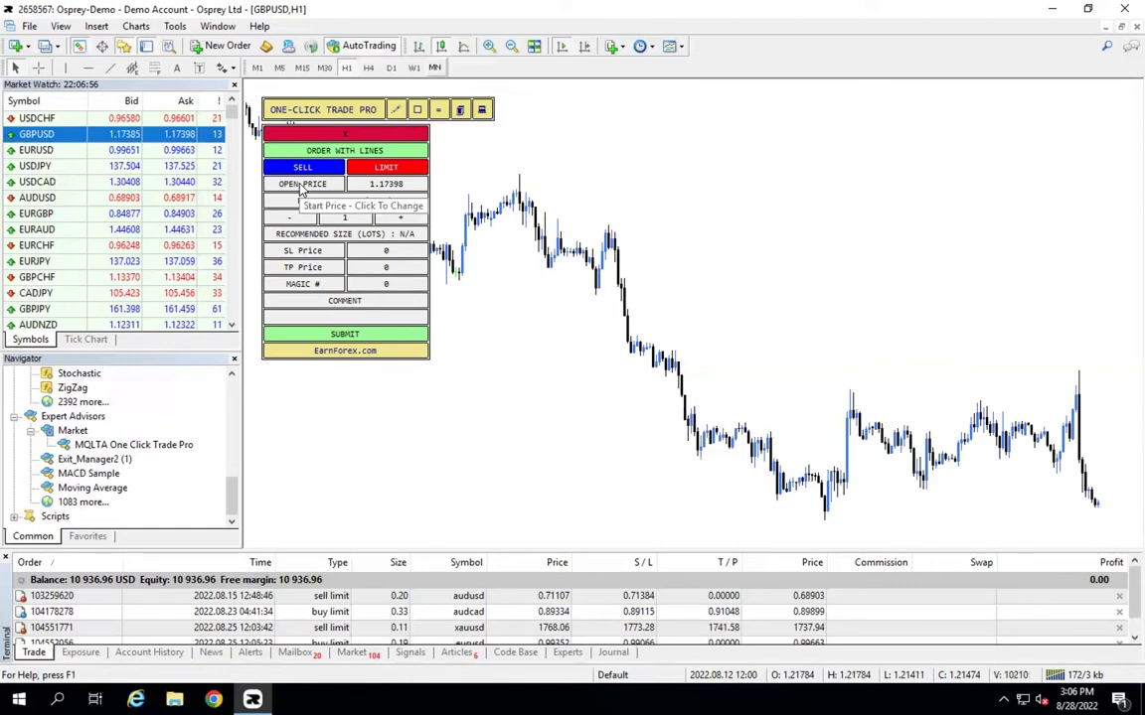
Create the dashed open-price line and drag it up to 1.18503
click(375, 187)
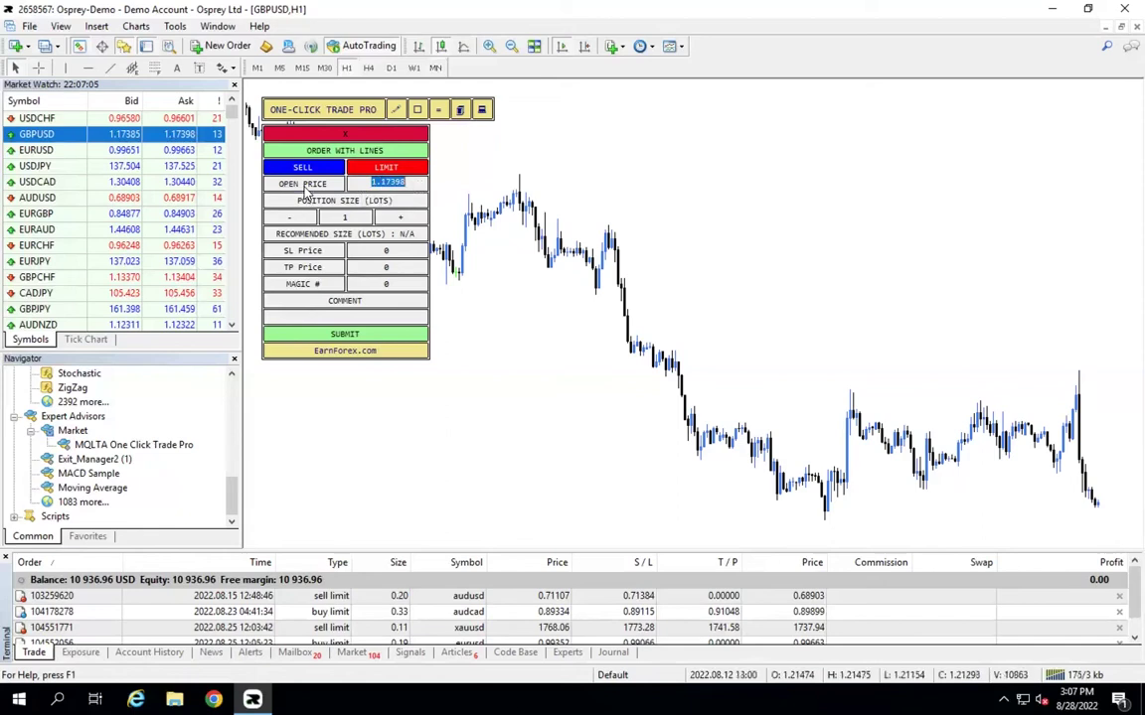
key(Return)
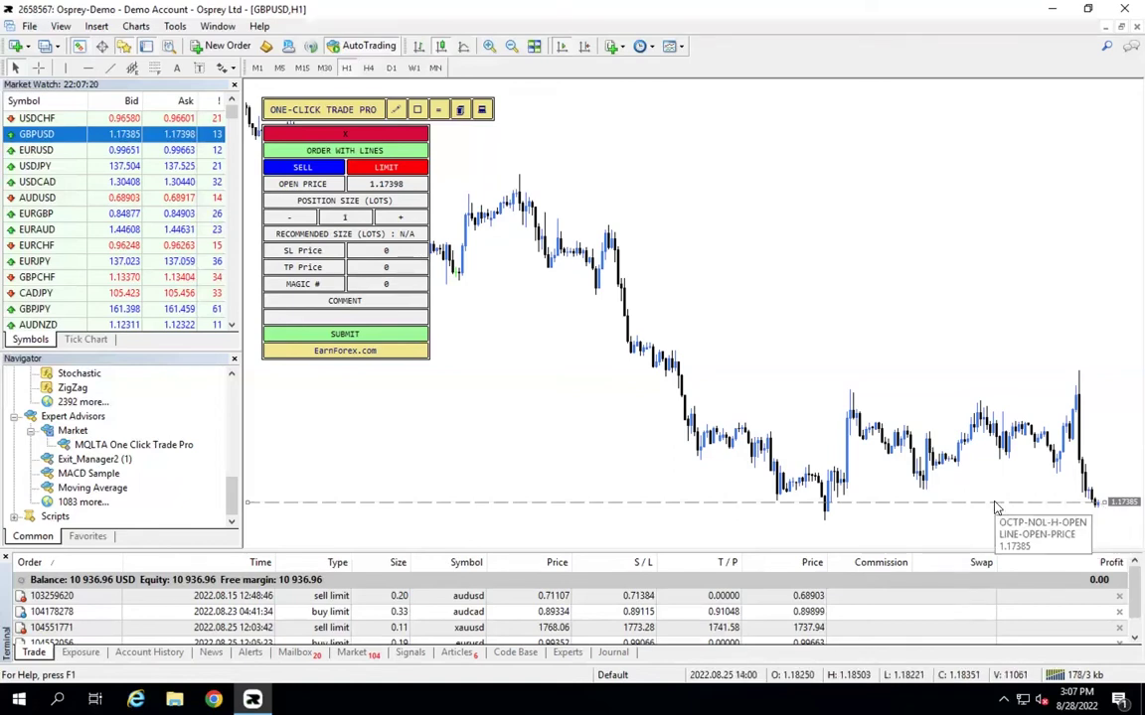
drag(996, 507, 1073, 418)
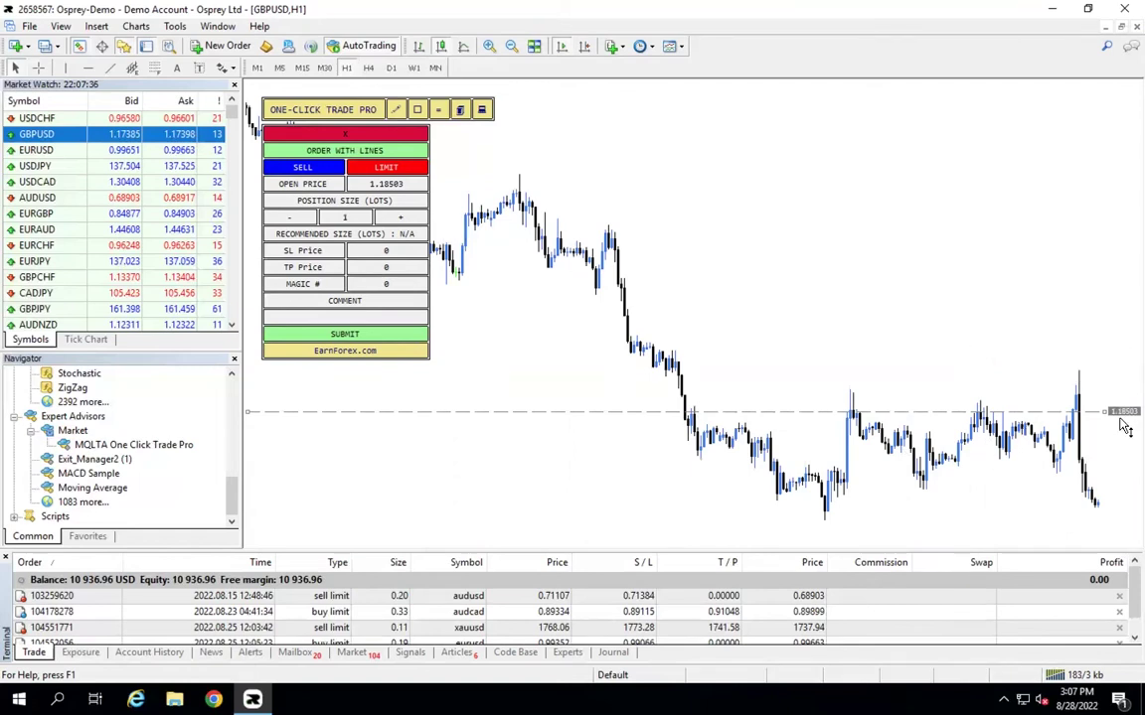
Drag the stop-loss line to 1.19049 and the take-profit line to 1.17108
click(288, 256)
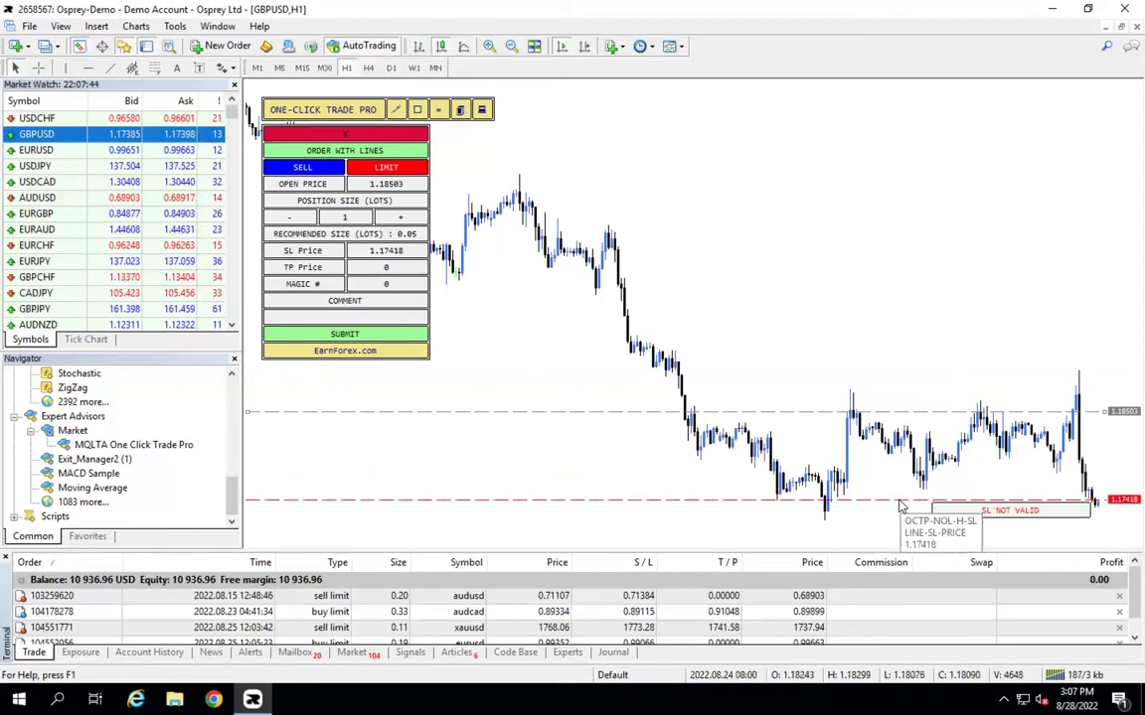
drag(899, 506, 897, 374)
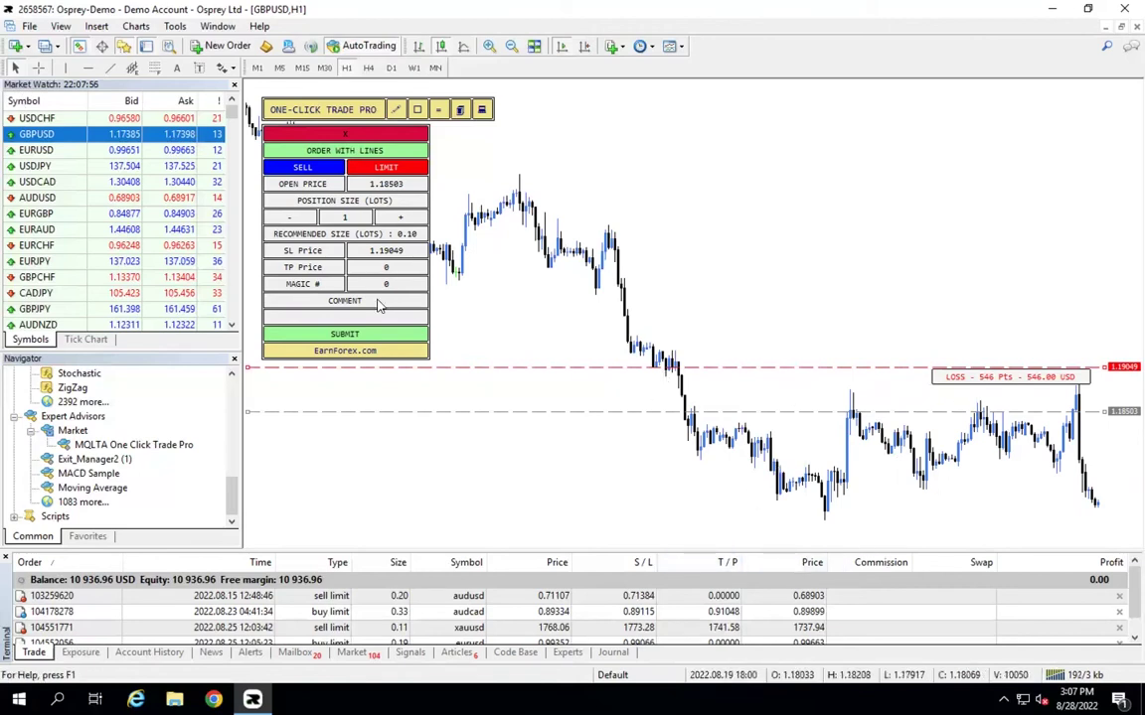
click(302, 275)
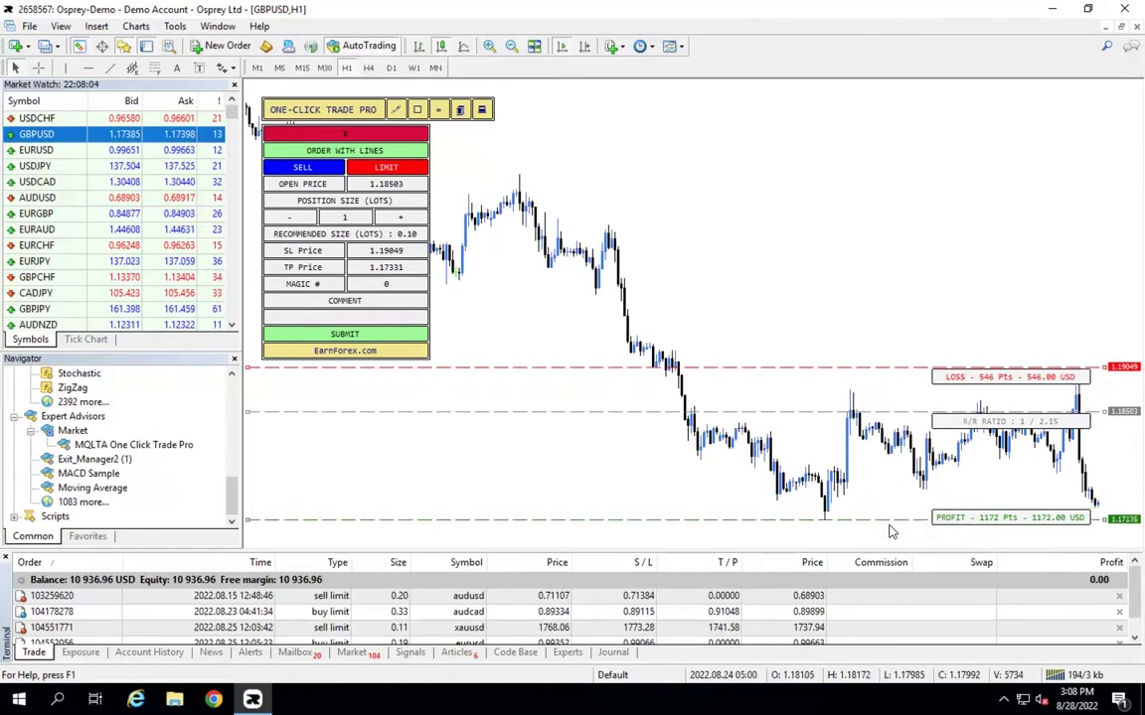
drag(993, 506, 984, 524)
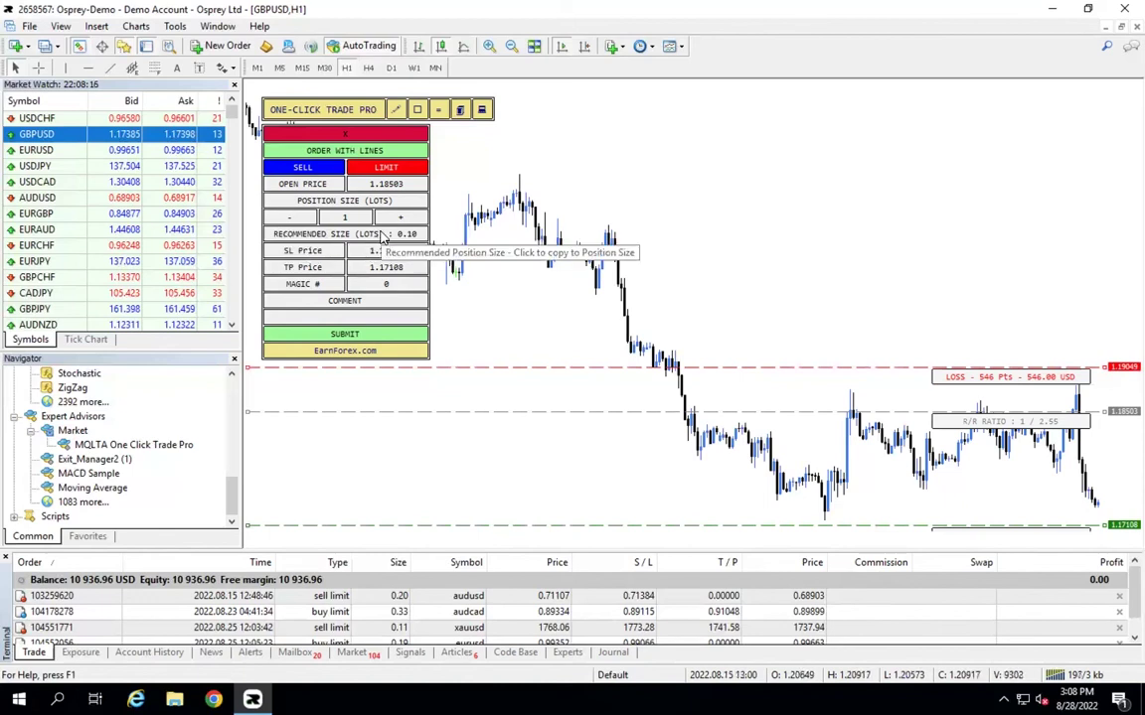
Use the recommended 0.10 lots, submit the sell limit, and dismiss the 'Market is closed' error
click(381, 235)
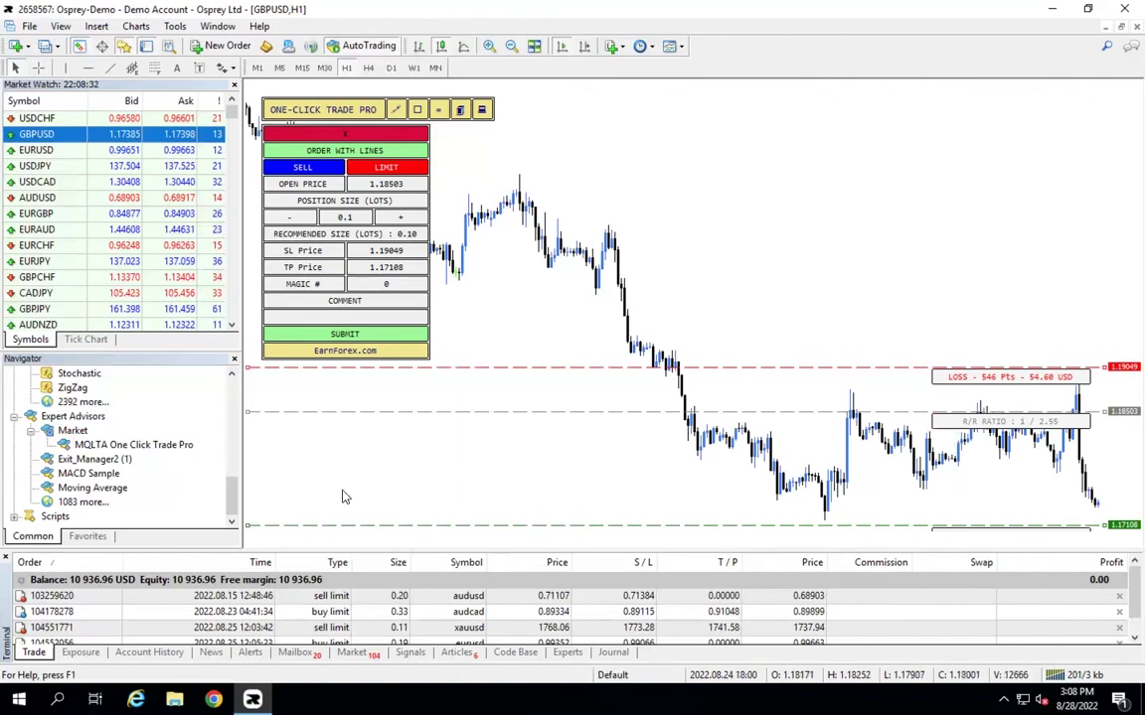
click(337, 335)
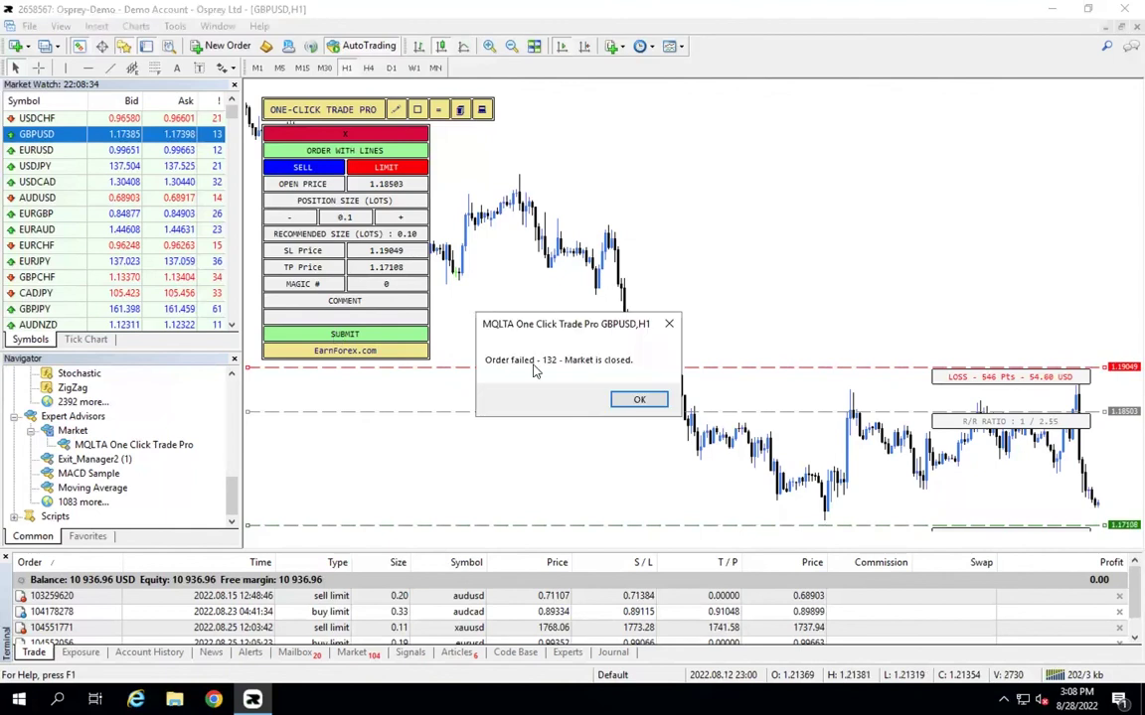
click(639, 400)
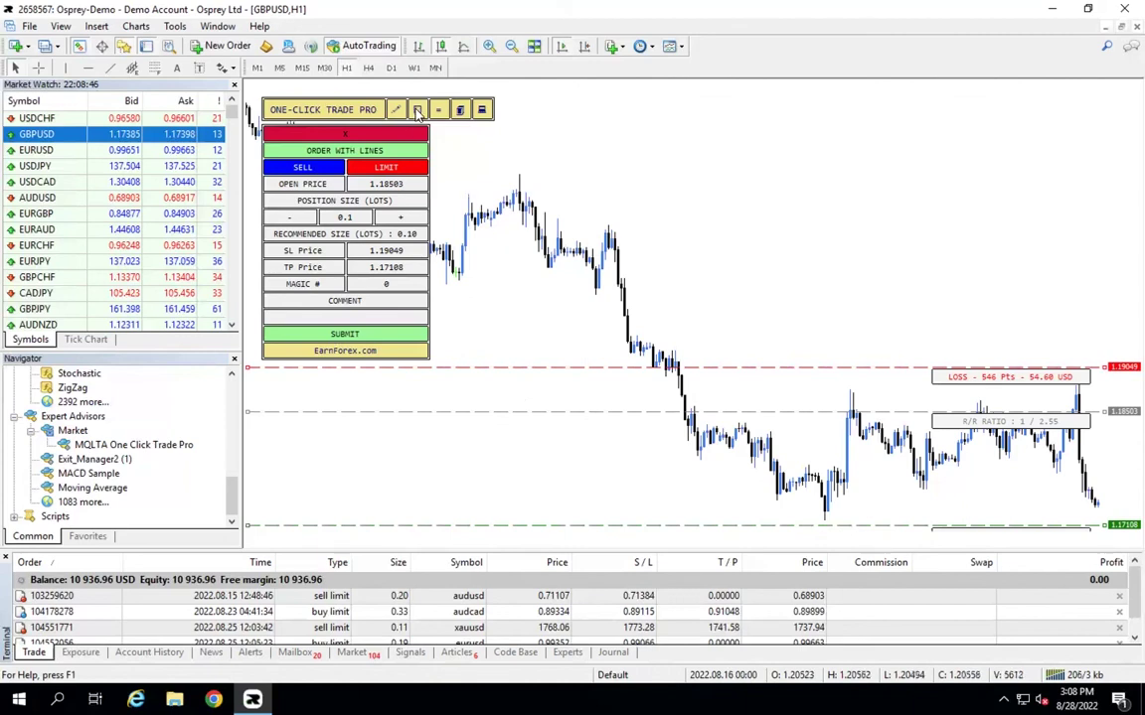
Cycle the panel through Pending by Distance, Market Order and Options back to the 1-lot order-with-lines form
click(417, 112)
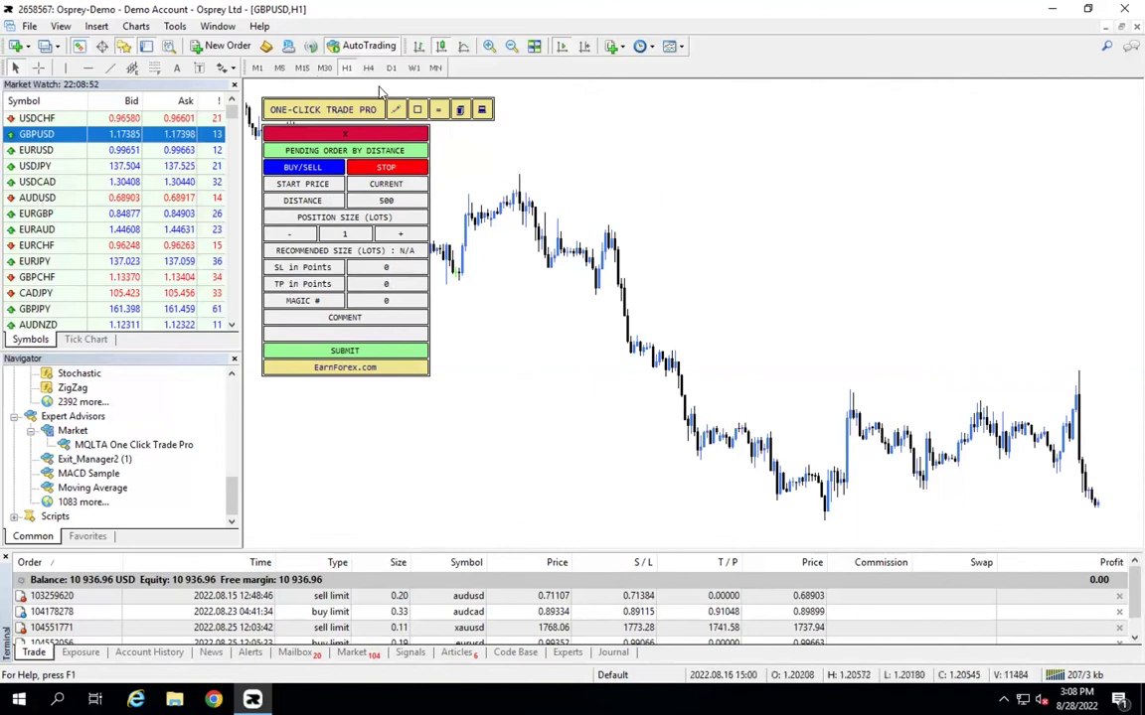
click(395, 111)
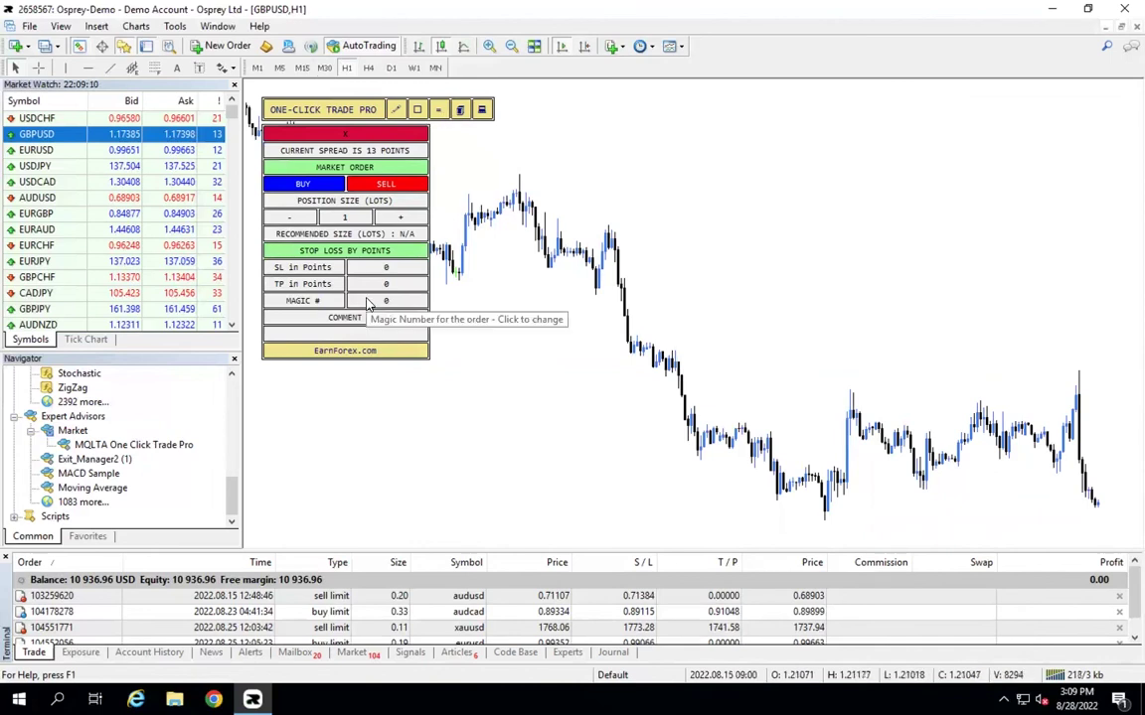
click(483, 111)
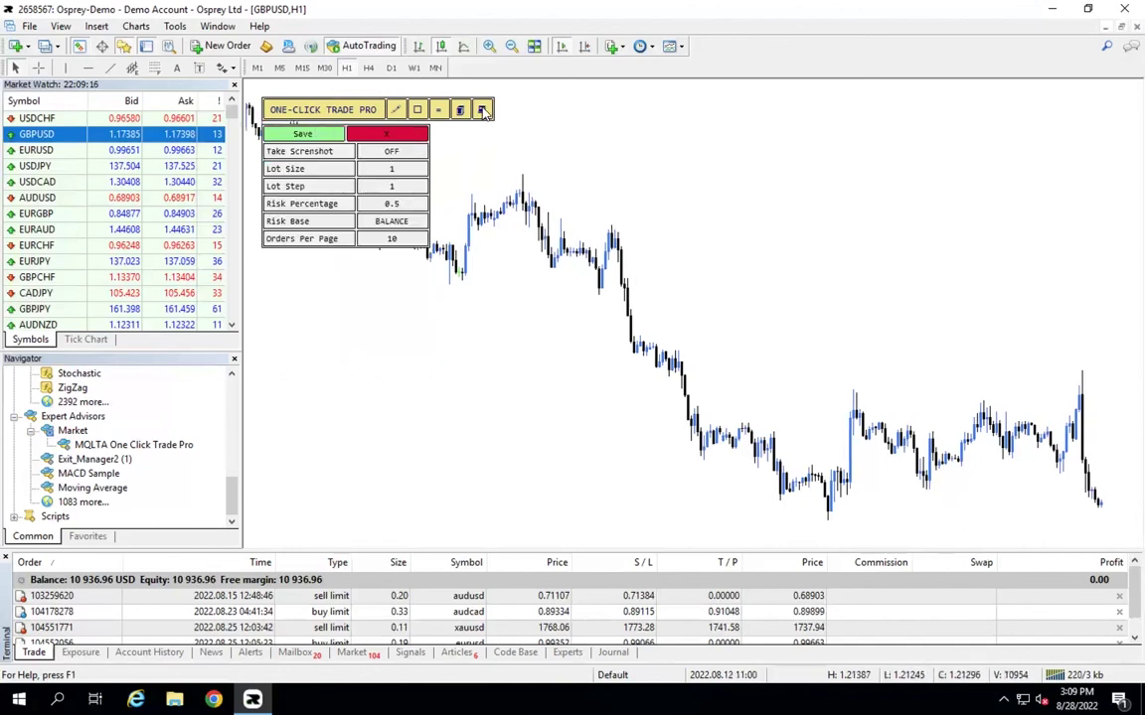
click(396, 110)
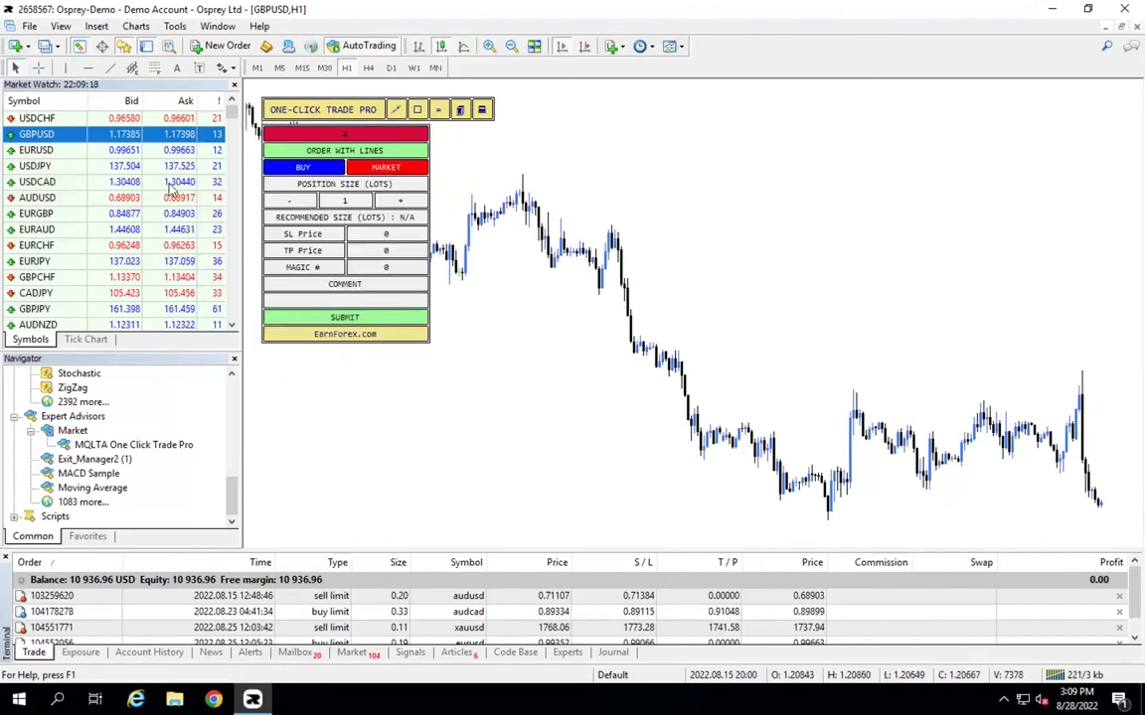